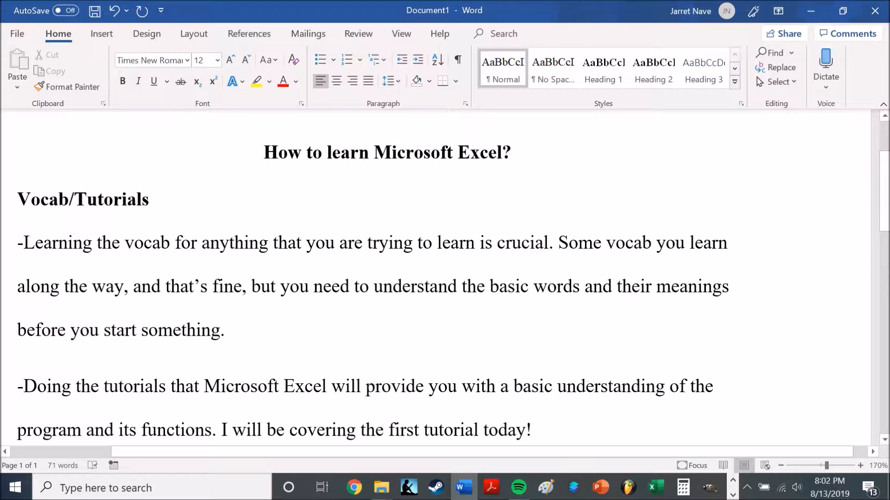
Minimize the Word document, switch to Excel and create a new workbook from the Welcome to Excel template.
{"action": "left_click", "coordinate": [810, 13]}
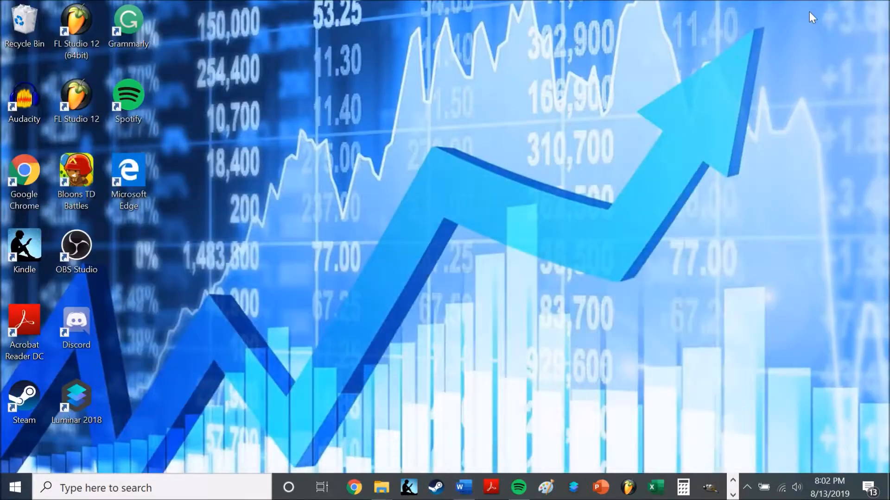
{"action": "left_click", "coordinate": [655, 487]}
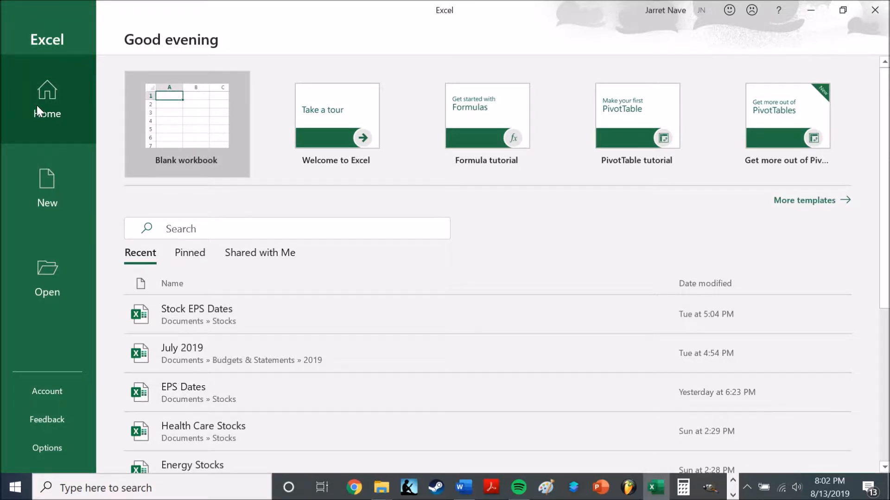
{"action": "left_click", "coordinate": [49, 196]}
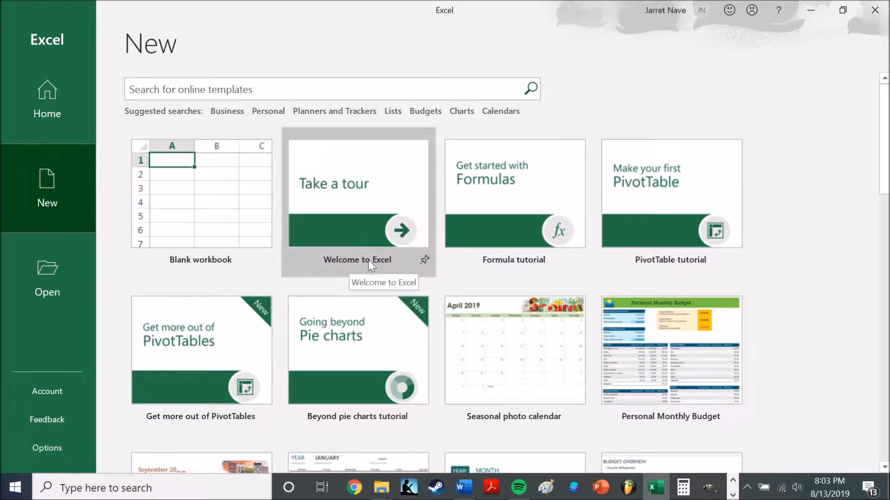
{"action": "left_click", "coordinate": [335, 198]}
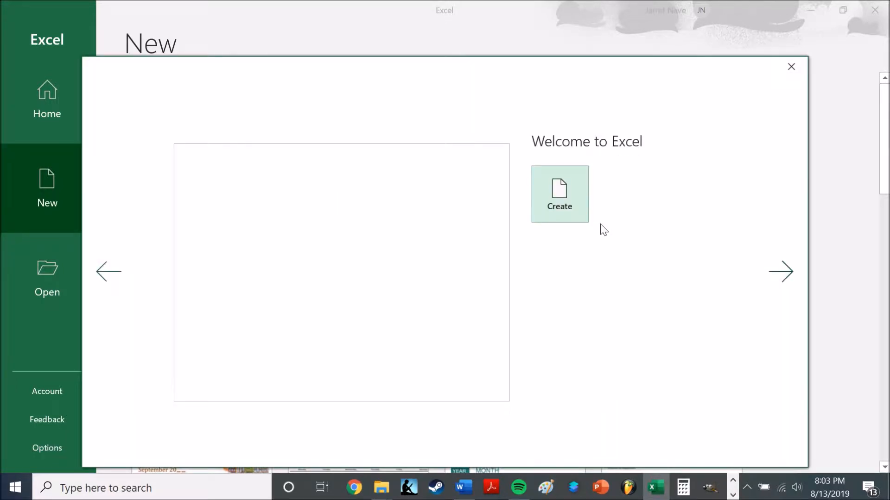
{"action": "left_click", "coordinate": [557, 196]}
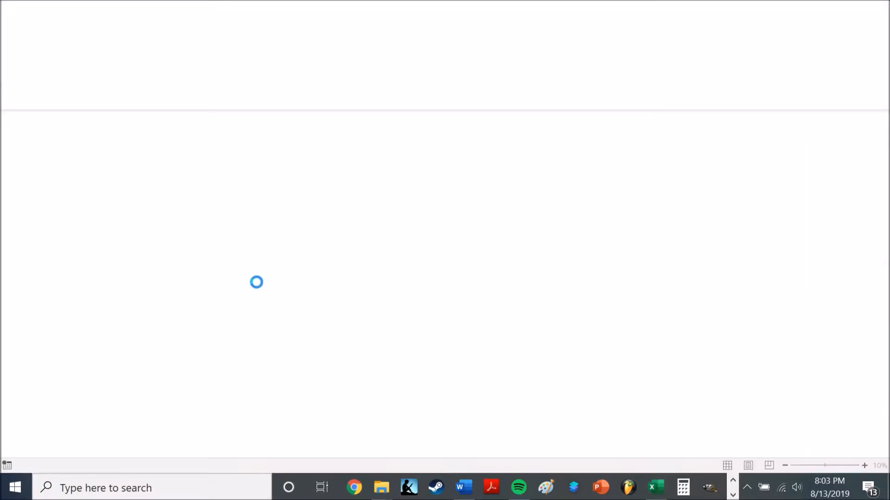
Start the tour from the Start sheet to reach the lesson on adding numbers.
{"action": "scroll", "coordinate": [335, 316], "scroll_direction": "down", "scroll_amount": 2}
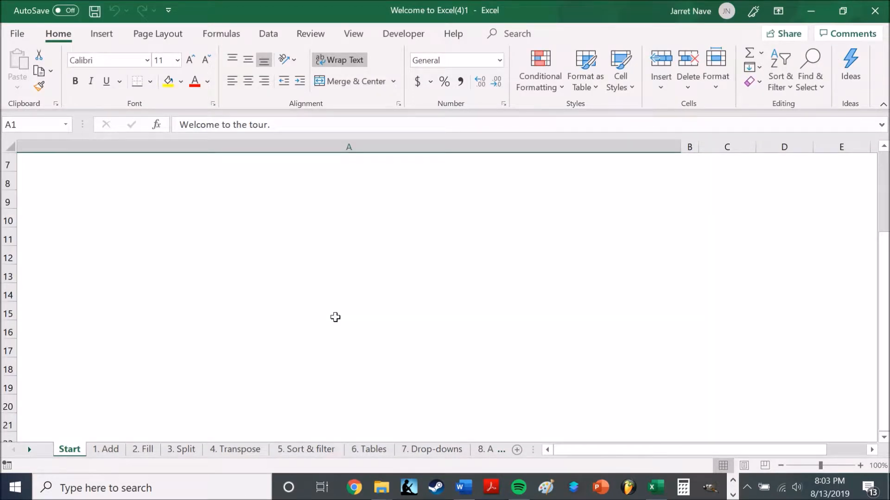
{"action": "scroll", "coordinate": [335, 317], "scroll_direction": "up", "scroll_amount": 2}
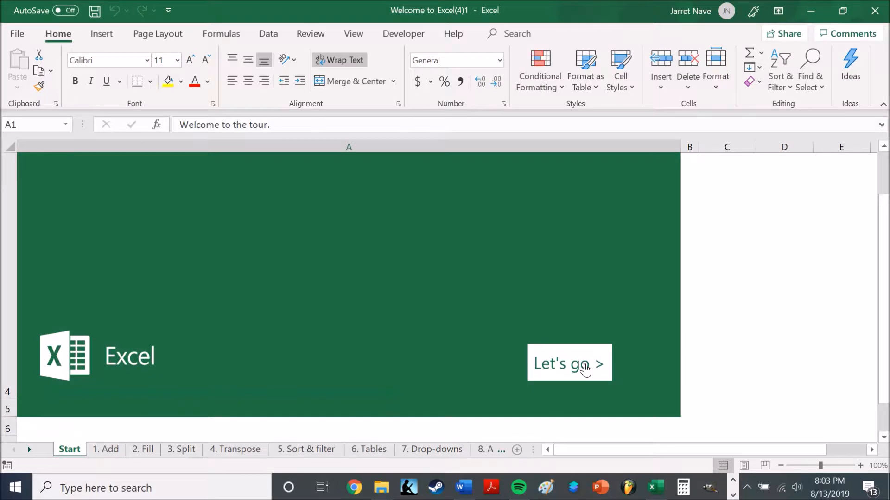
{"action": "left_click", "coordinate": [552, 365]}
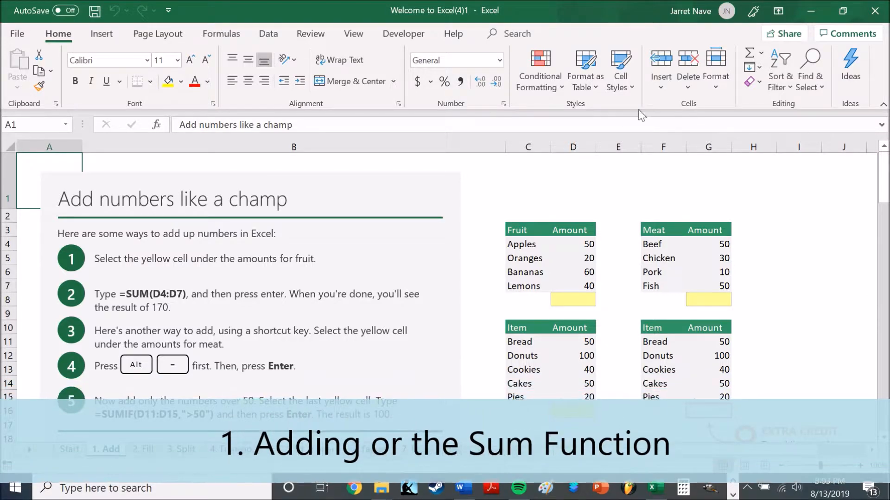
Total the fruit amounts in cell D8 with the formula =SUM(D4:D7).
{"action": "left_click", "coordinate": [586, 299]}
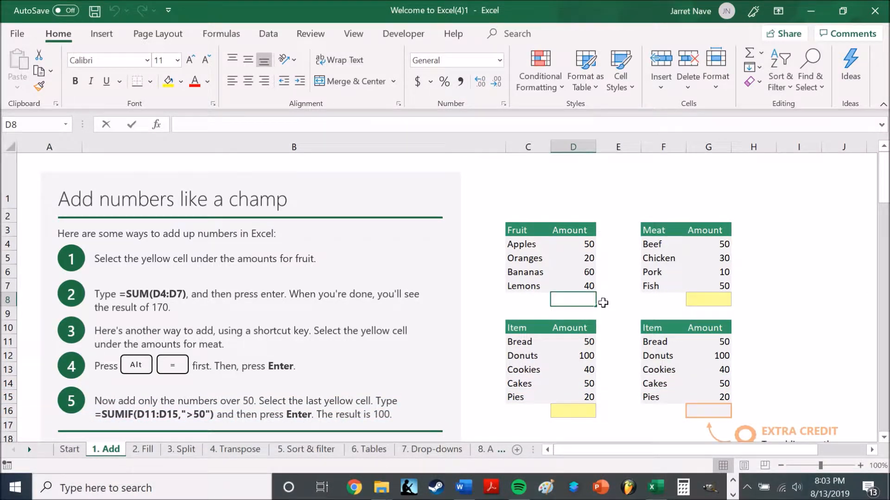
{"action": "type", "text": "=sum"}
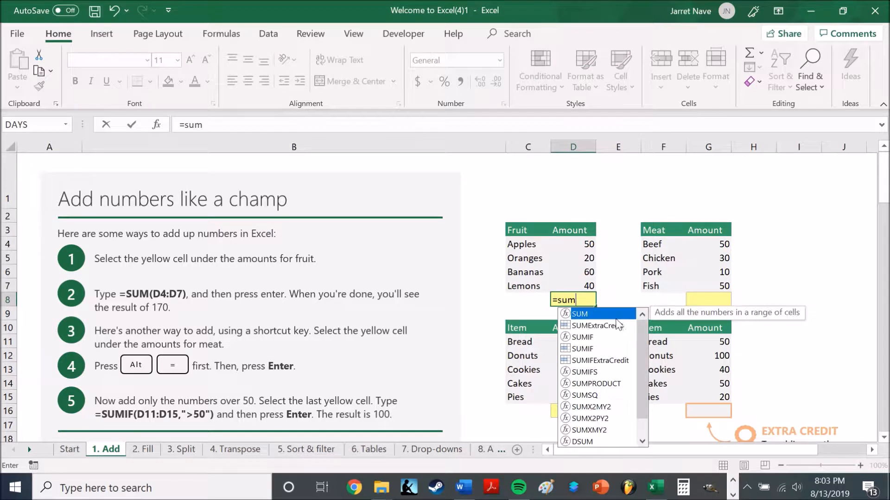
{"action": "double_click", "coordinate": [603, 315]}
{"action": "left_click_drag", "start_coordinate": [585, 246], "coordinate": [585, 286]}
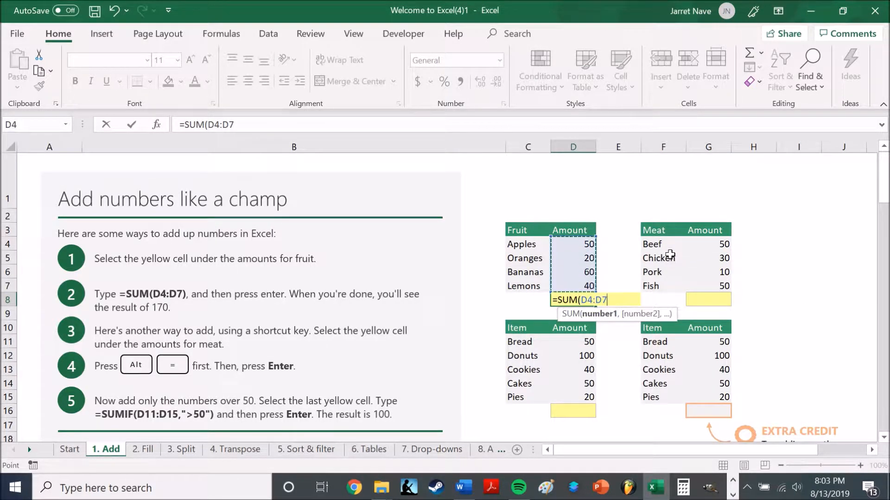
{"action": "type", "text": ")"}
{"action": "key", "text": "Return"}
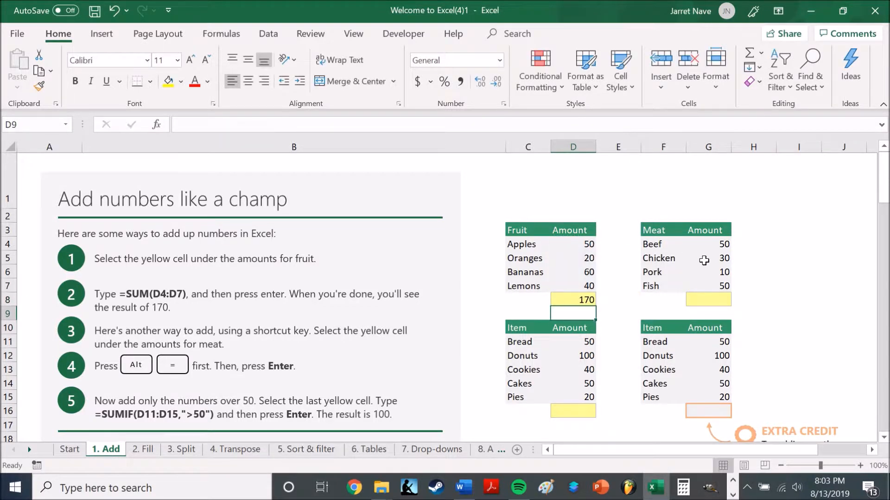
Total the meat amounts G4:G7 in cell G8 using AutoSum.
{"action": "left_click", "coordinate": [719, 302]}
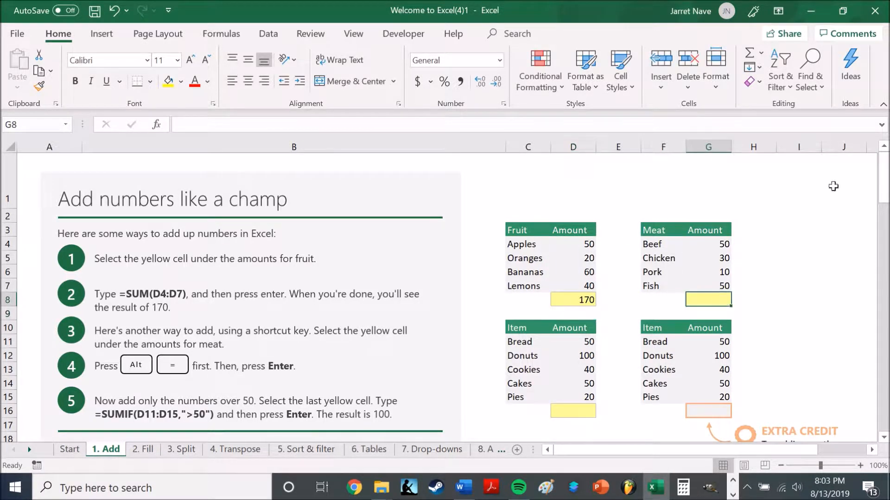
{"action": "left_click", "coordinate": [749, 55]}
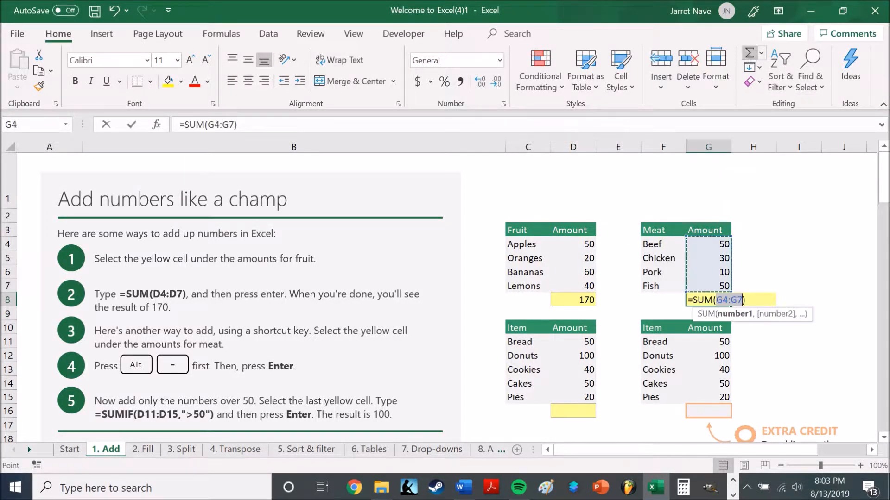
{"action": "key", "text": "Return"}
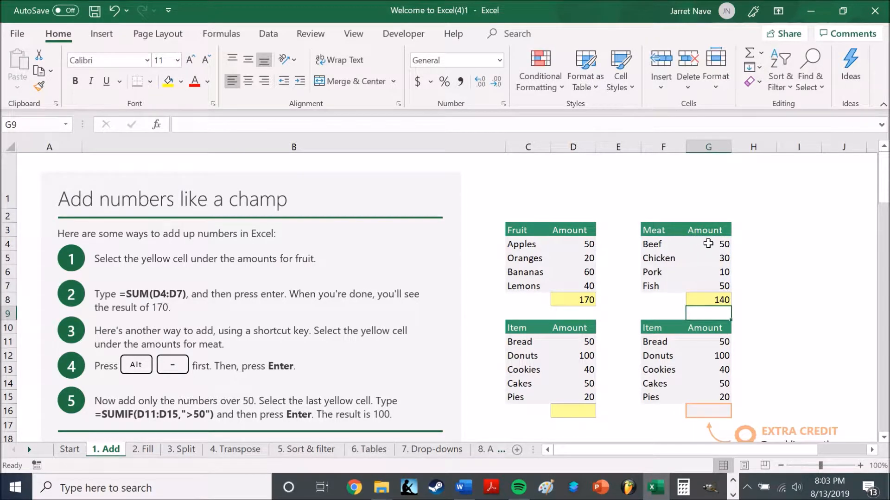
Total the item amounts D11:D15 in cell D16 using AutoSum.
{"action": "left_click", "coordinate": [573, 408]}
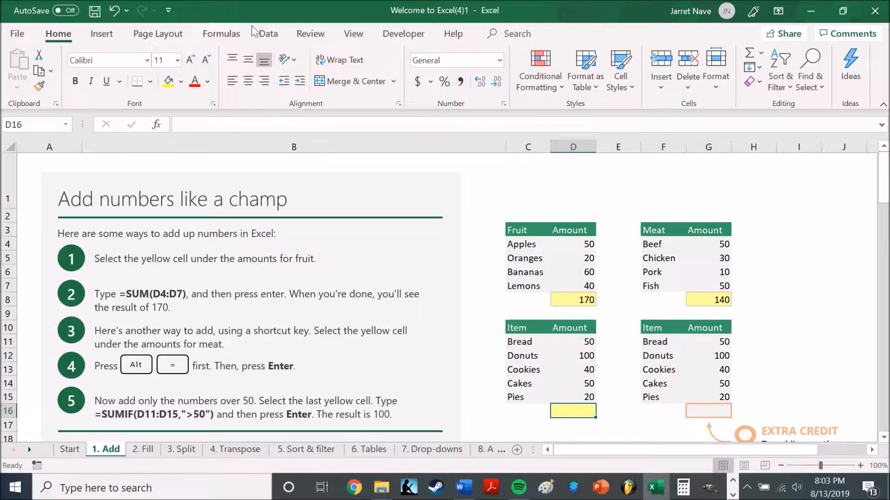
{"action": "left_click", "coordinate": [221, 36]}
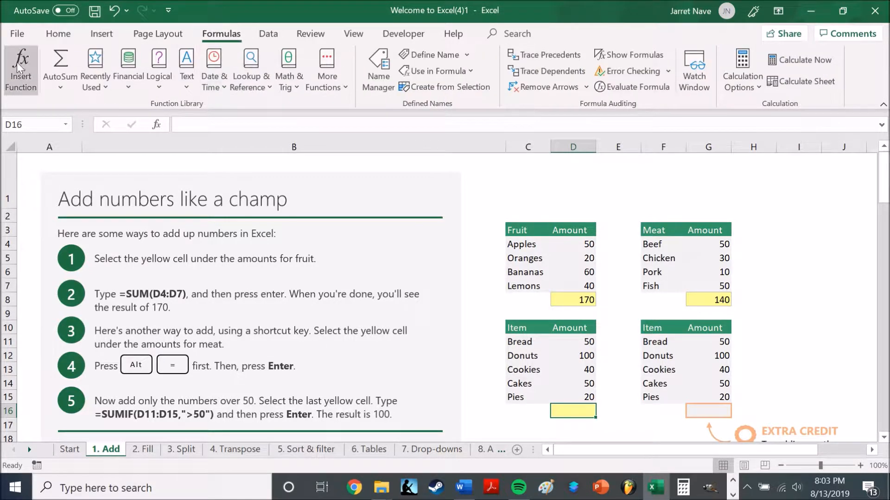
{"action": "left_click", "coordinate": [63, 58]}
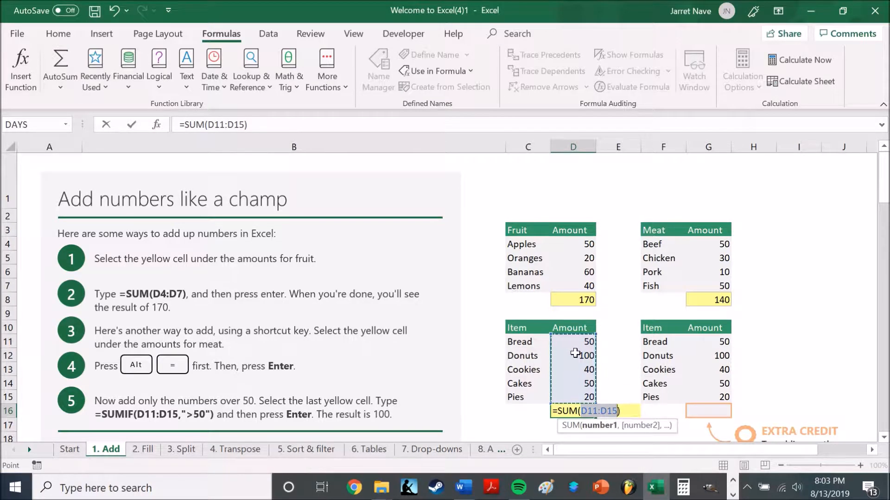
{"action": "key", "text": "Return"}
Add only the item amounts below 100 in cell G16 with the formula =SUMIF(G11:G15,"<100").
{"action": "left_click", "coordinate": [704, 410]}
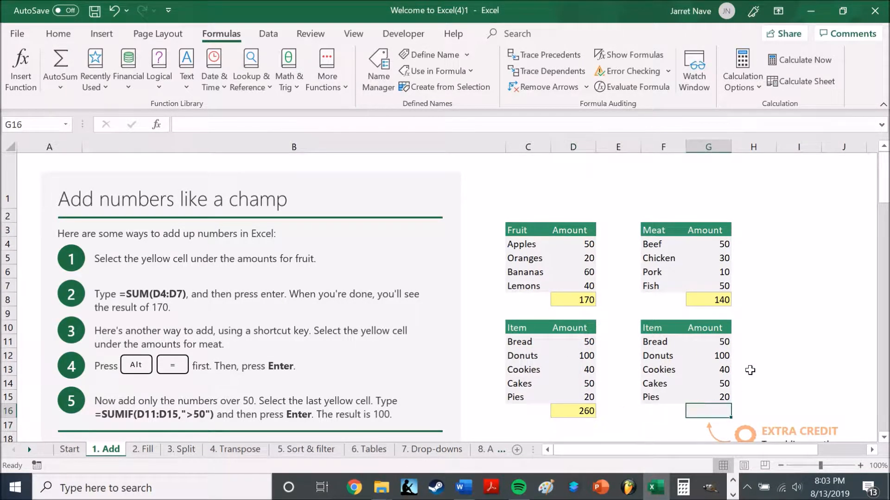
{"action": "scroll", "coordinate": [742, 385], "scroll_direction": "down", "scroll_amount": 2}
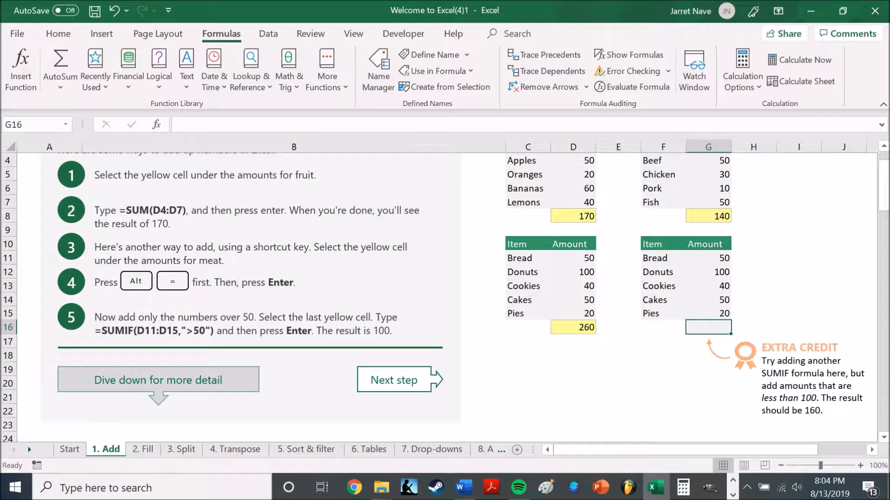
{"action": "type", "text": "="}
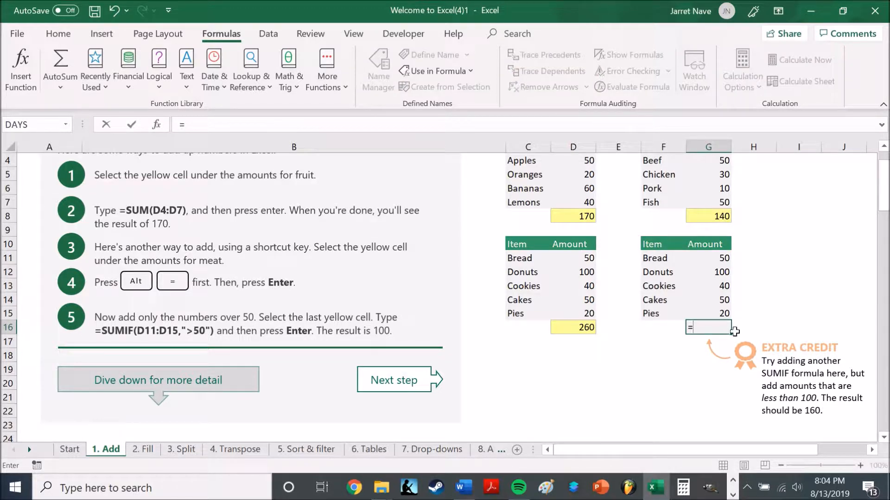
{"action": "type", "text": "sumiff"}
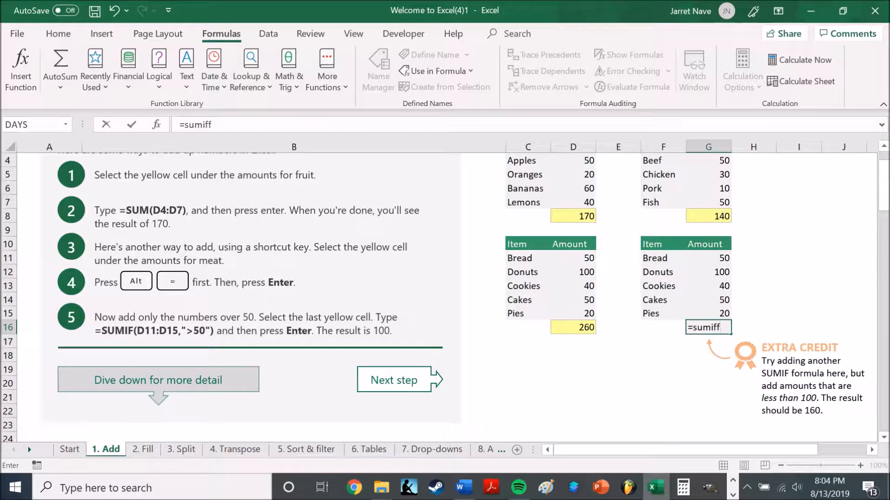
{"action": "key", "text": "BackSpace"}
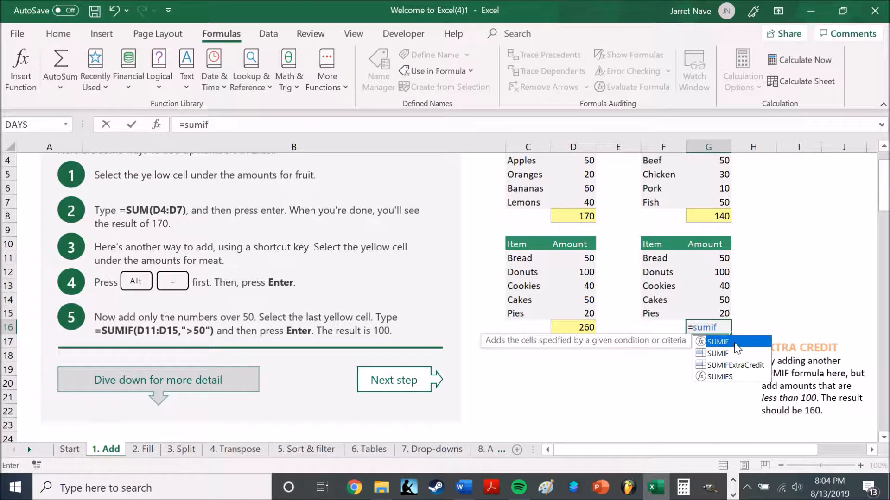
{"action": "key", "text": "Tab"}
{"action": "left_click_drag", "start_coordinate": [711, 258], "coordinate": [719, 314]}
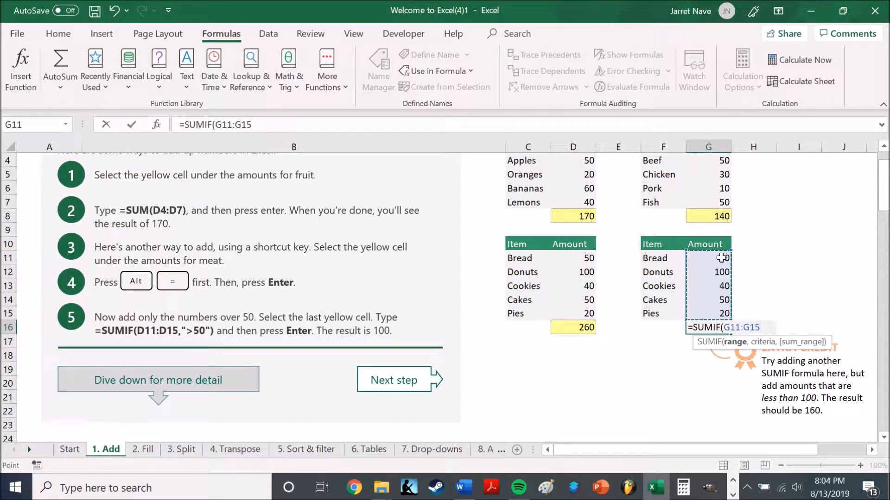
{"action": "type", "text": ","}
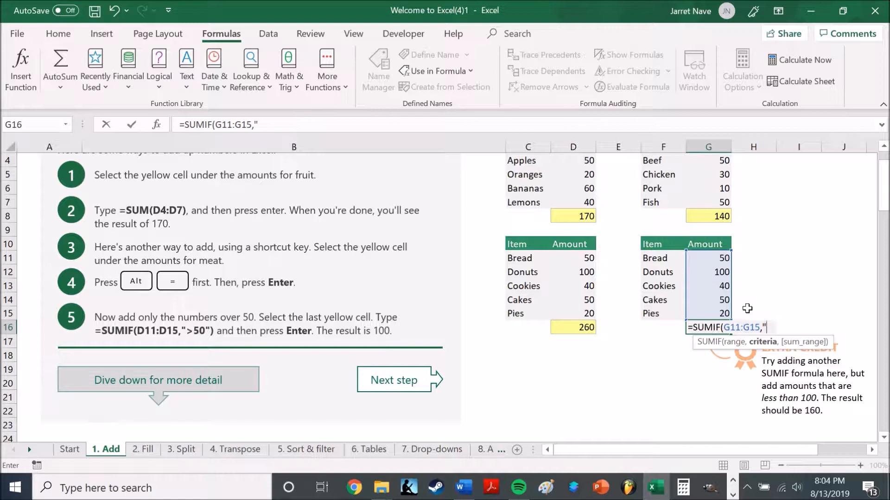
{"action": "type", "text": "\"<100"}
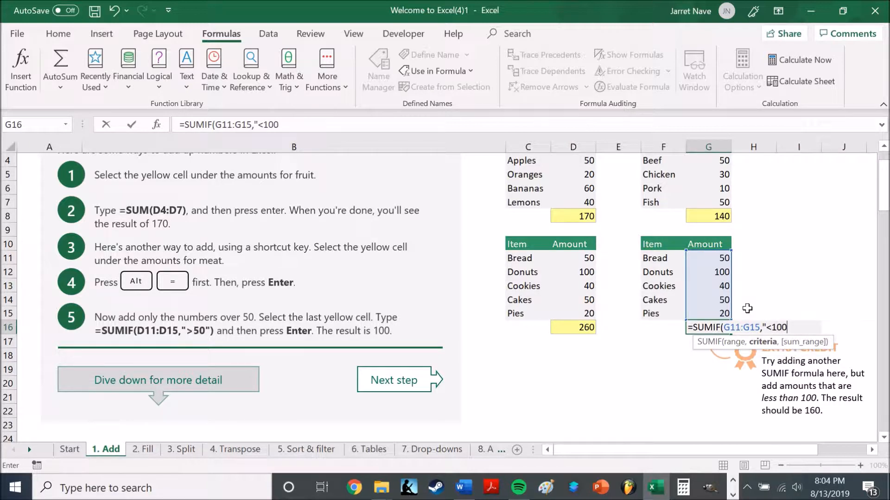
{"action": "type", "text": "\")"}
{"action": "key", "text": "Return"}
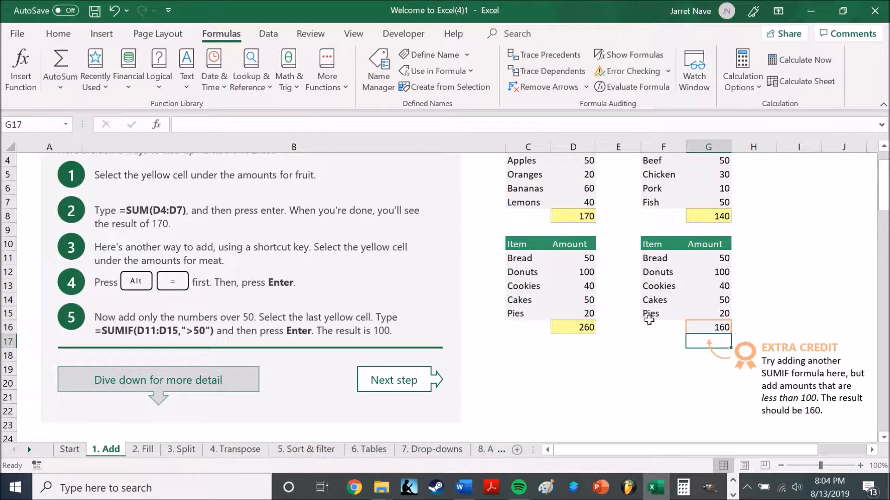
Look through the additional SUM function details and web links further down the Add sheet.
{"action": "scroll", "coordinate": [501, 313], "scroll_direction": "down", "scroll_amount": 5}
{"action": "scroll", "coordinate": [501, 313], "scroll_direction": "down", "scroll_amount": 16}
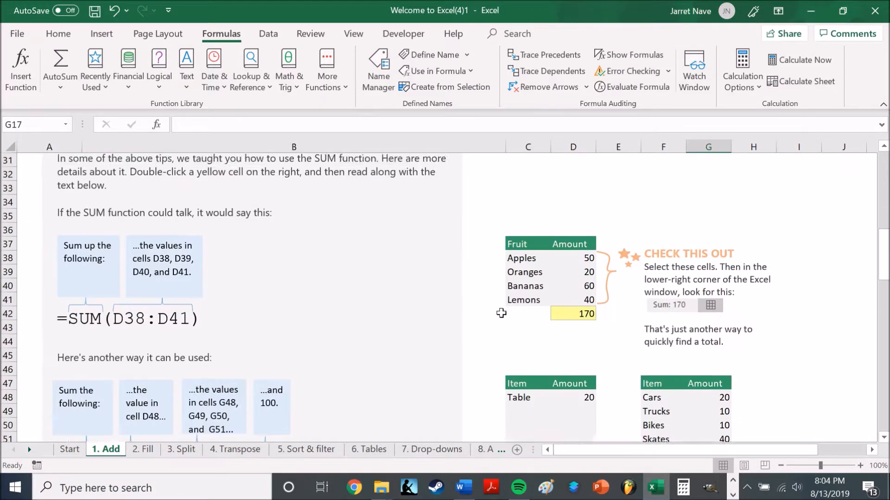
{"action": "scroll", "coordinate": [501, 314], "scroll_direction": "down", "scroll_amount": 8}
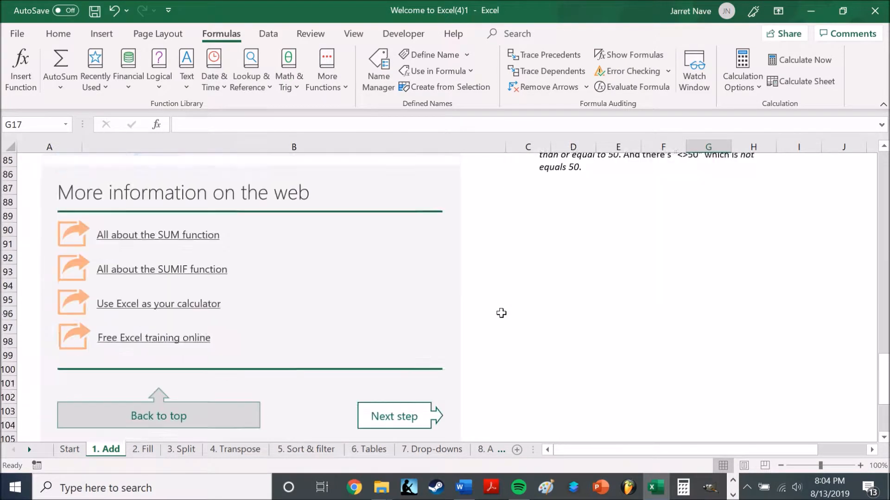
{"action": "scroll", "coordinate": [510, 329], "scroll_direction": "up", "scroll_amount": 18}
{"action": "scroll", "coordinate": [508, 338], "scroll_direction": "up", "scroll_amount": 11}
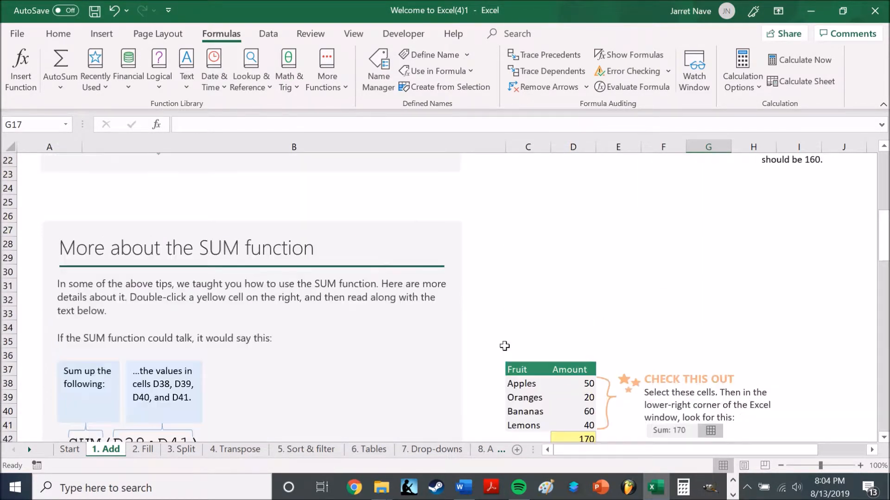
{"action": "scroll", "coordinate": [459, 366], "scroll_direction": "up", "scroll_amount": 1}
{"action": "scroll", "coordinate": [445, 371], "scroll_direction": "down", "scroll_amount": 1}
Continue to the Fill lesson and fill the formula in E4 down through E7.
{"action": "left_click", "coordinate": [414, 376]}
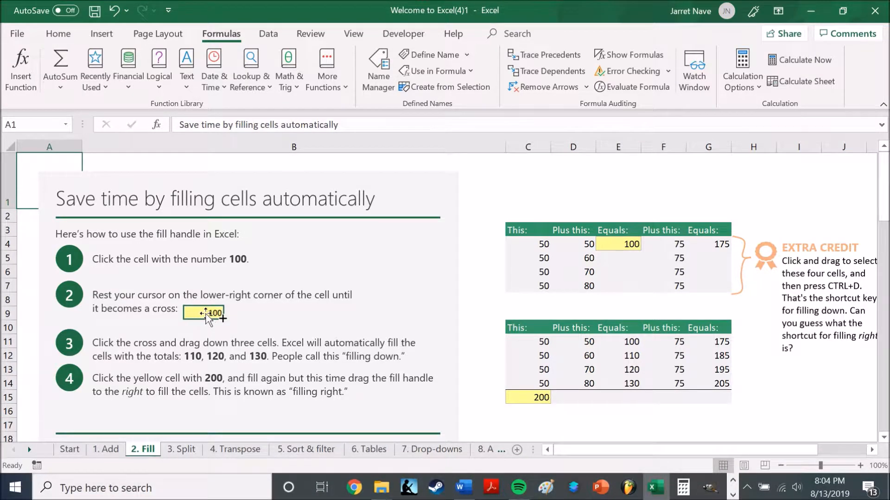
{"action": "left_click", "coordinate": [635, 243]}
{"action": "left_click_drag", "start_coordinate": [642, 251], "coordinate": [643, 289]}
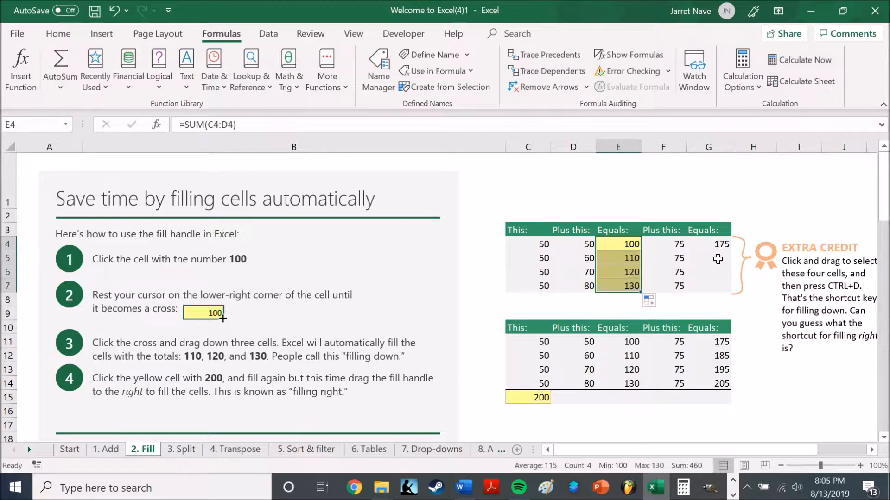
Fill the sum formula from G4 down into G5 of the upper table.
{"action": "left_click", "coordinate": [709, 258]}
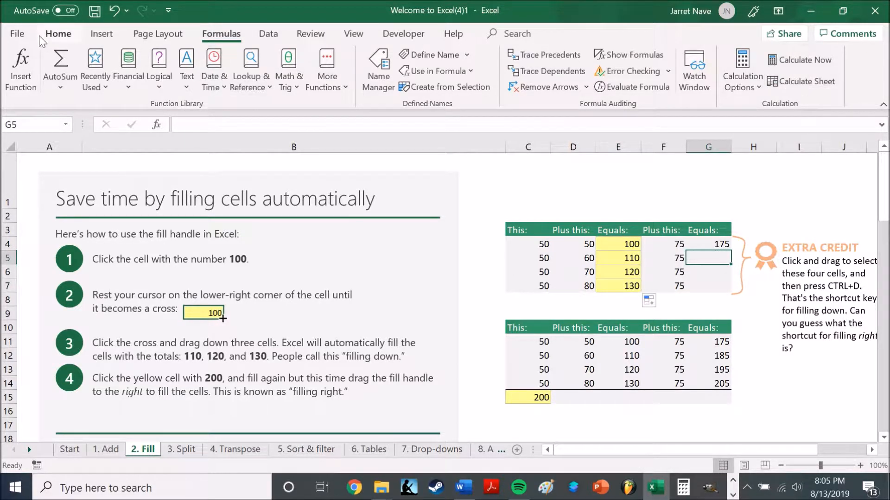
{"action": "left_click", "coordinate": [57, 34]}
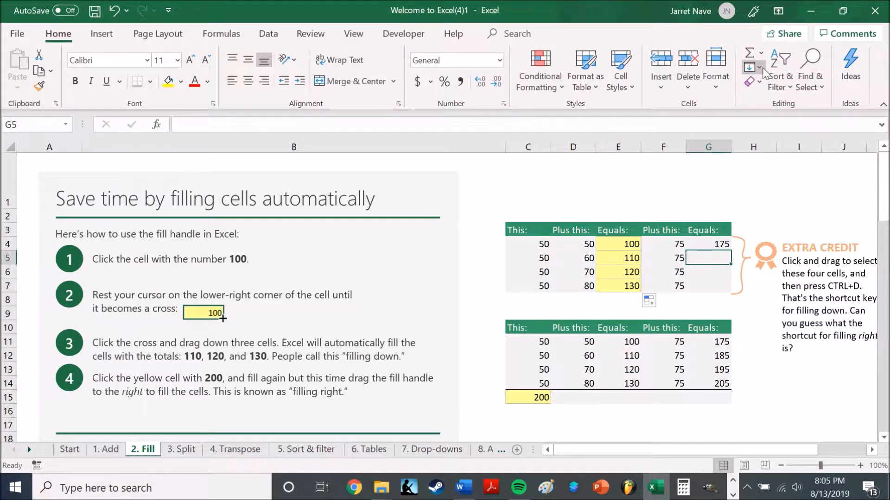
{"action": "left_click", "coordinate": [755, 68]}
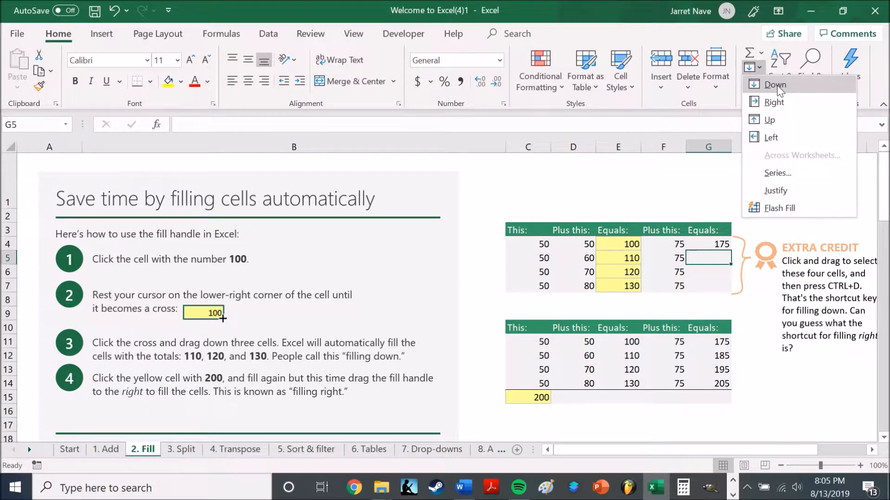
{"action": "left_click", "coordinate": [779, 88]}
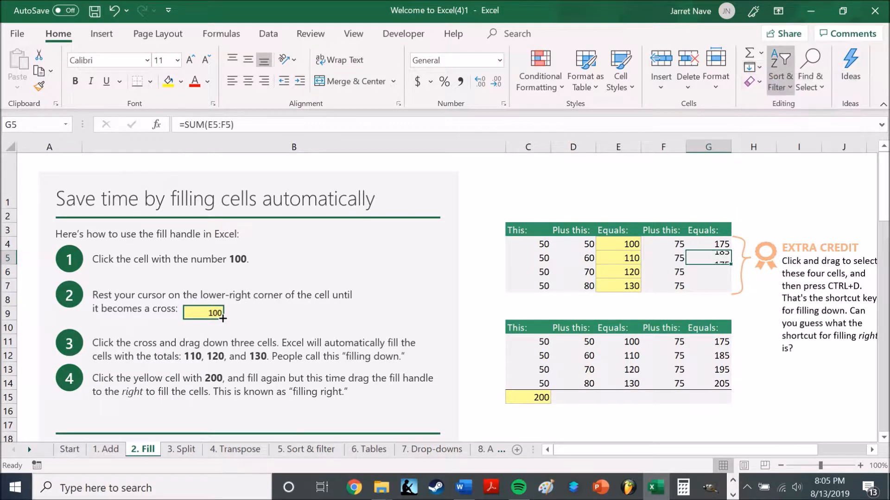
Extend the formula in G5 down through G7 with the fill handle.
{"action": "left_click", "coordinate": [717, 242]}
{"action": "left_click", "coordinate": [722, 260]}
{"action": "left_click", "coordinate": [721, 242]}
{"action": "left_click", "coordinate": [722, 259]}
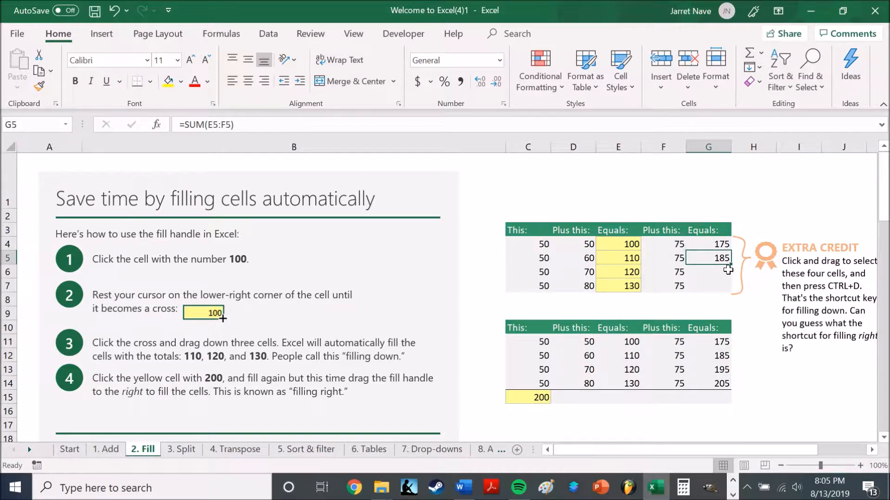
{"action": "left_click_drag", "start_coordinate": [732, 268], "coordinate": [731, 292]}
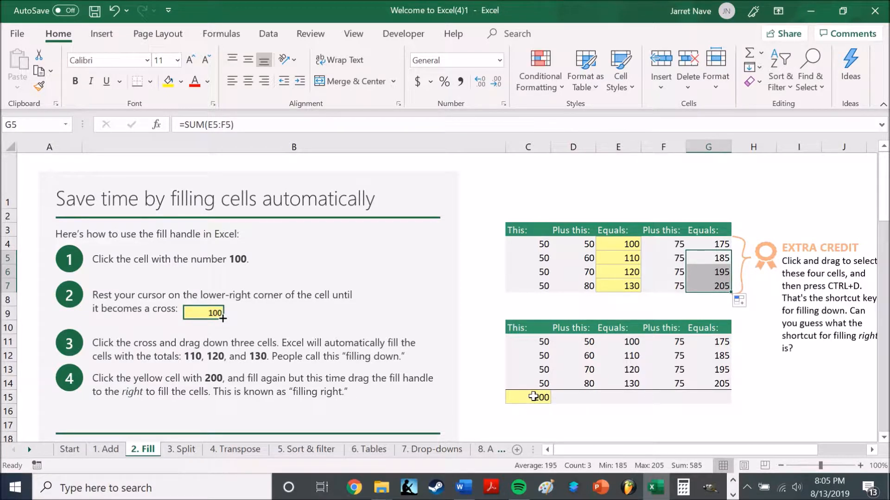
Fill the total formula in C15 right through F15 of the lower table.
{"action": "left_click", "coordinate": [533, 398]}
{"action": "left_click_drag", "start_coordinate": [551, 406], "coordinate": [631, 399]}
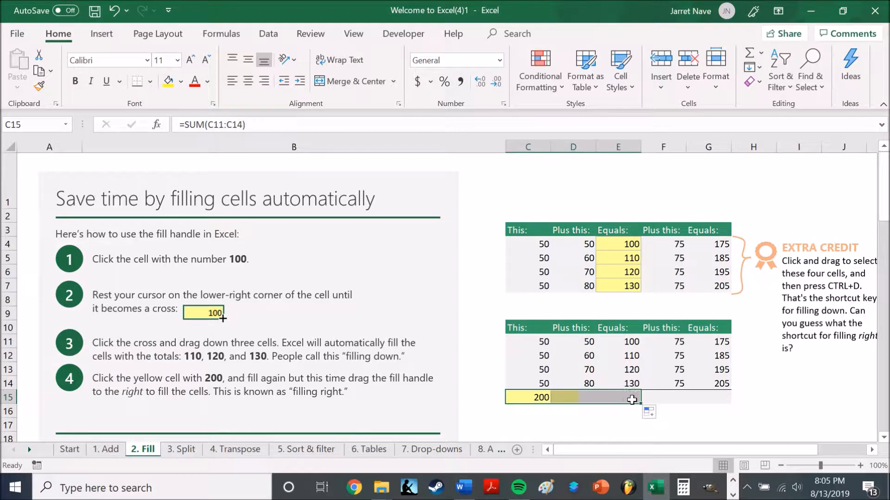
{"action": "left_click", "coordinate": [663, 398]}
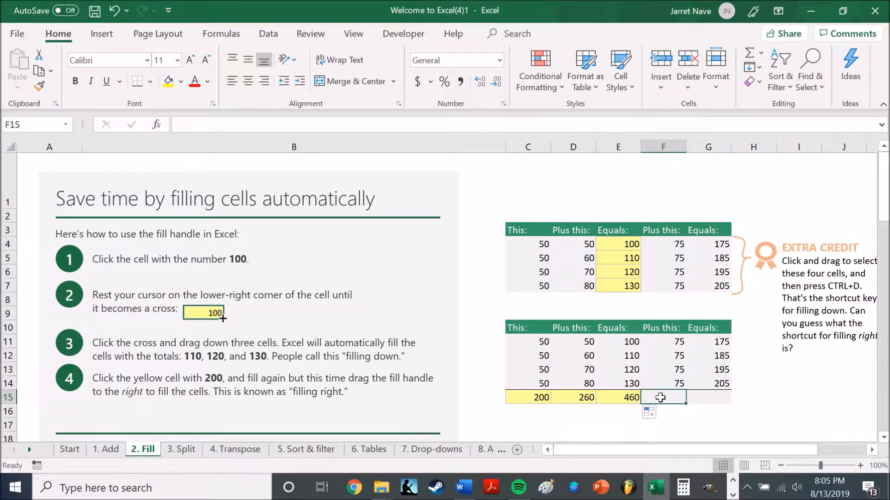
{"action": "key", "text": "ctrl+r"}
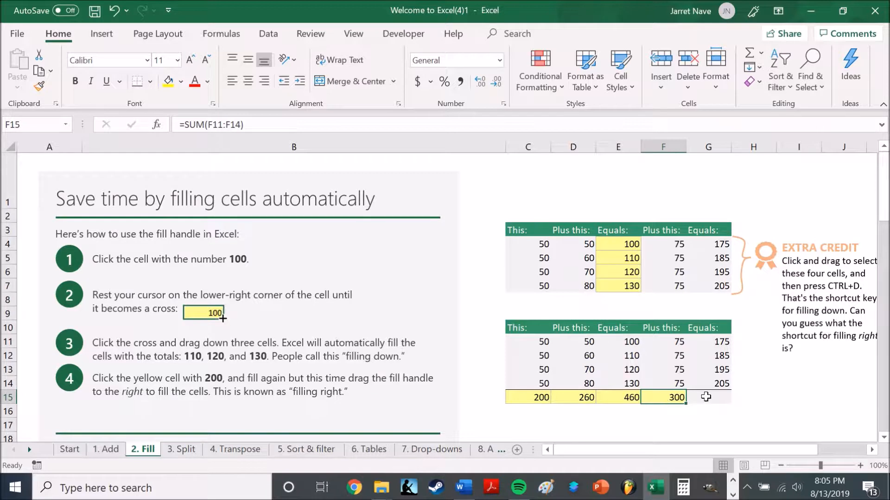
Complete the totals row by filling the formula from F15 right into G15.
{"action": "left_click", "coordinate": [707, 397]}
{"action": "left_click", "coordinate": [624, 286]}
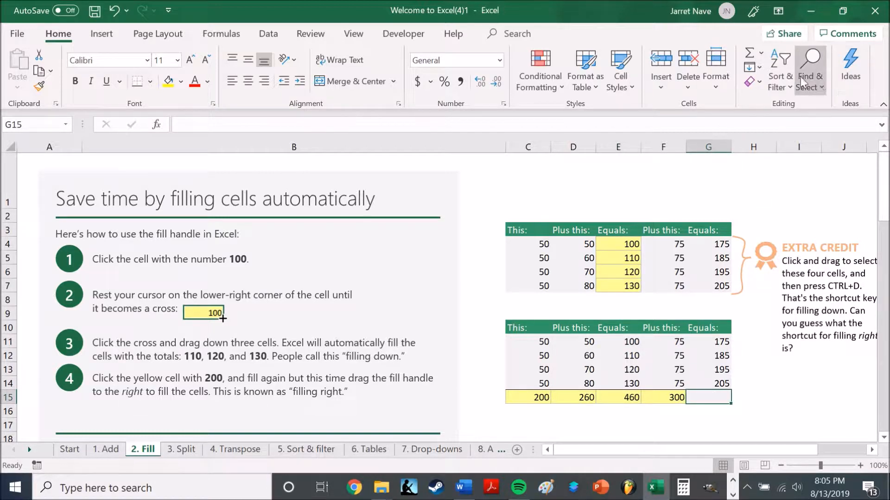
{"action": "left_click", "coordinate": [756, 68]}
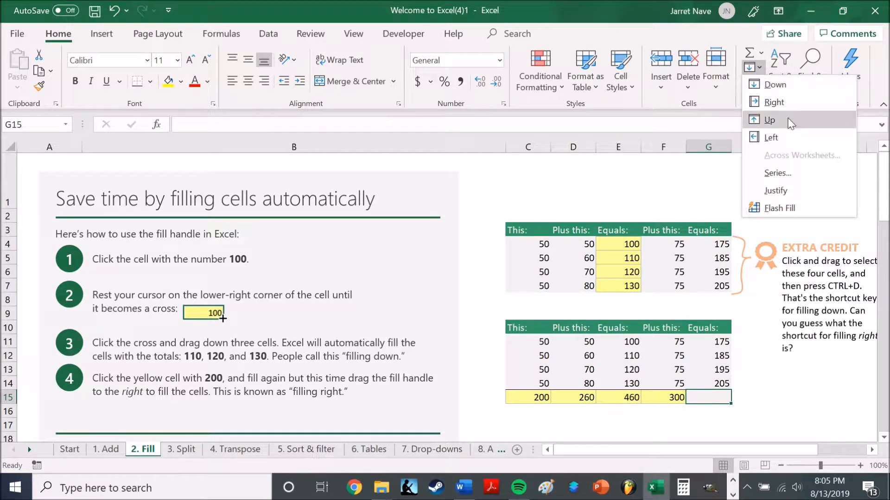
{"action": "left_click", "coordinate": [770, 100]}
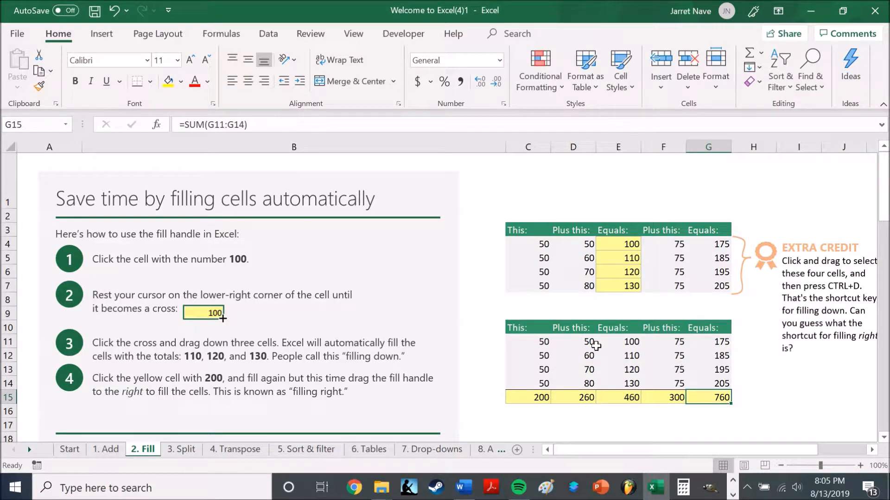
Continue to the Split lesson, enter the first two emails' first names in D5 and D6, and accept the Flash Fill suggestions through D9.
{"action": "scroll", "coordinate": [417, 324], "scroll_direction": "down", "scroll_amount": 2}
{"action": "left_click", "coordinate": [404, 376]}
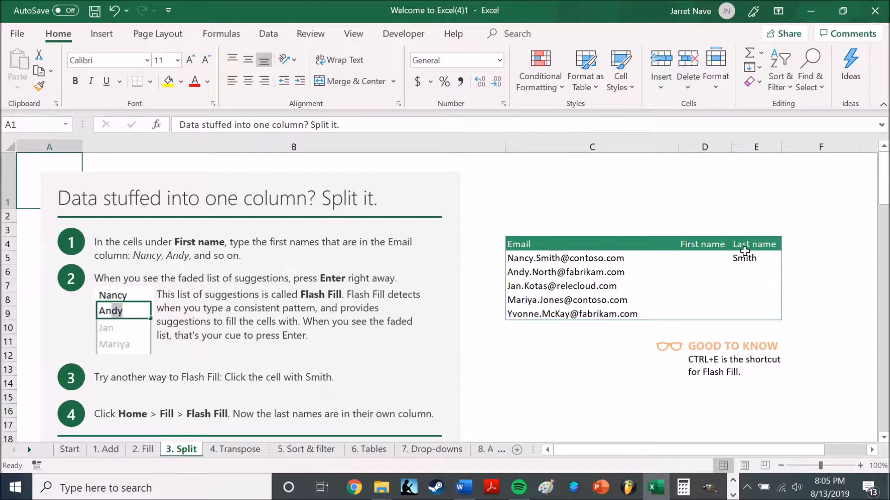
{"action": "left_click", "coordinate": [700, 259]}
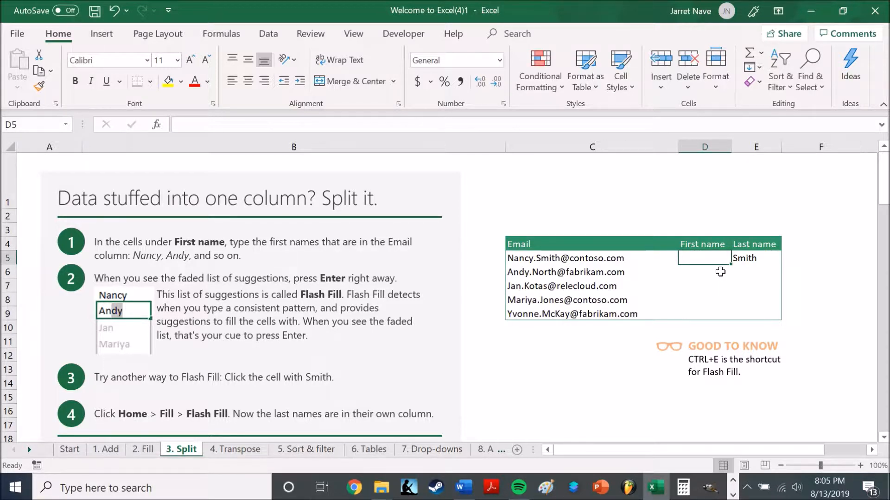
{"action": "type", "text": "Nancy"}
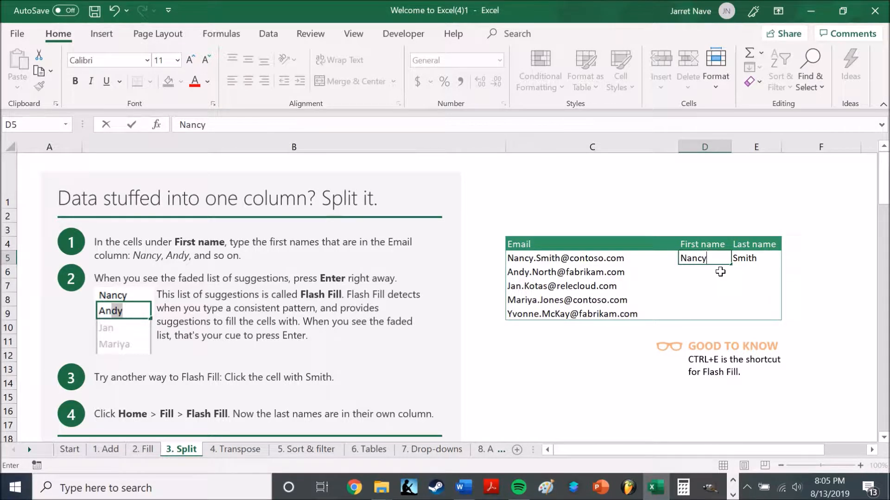
{"action": "key", "text": "Return"}
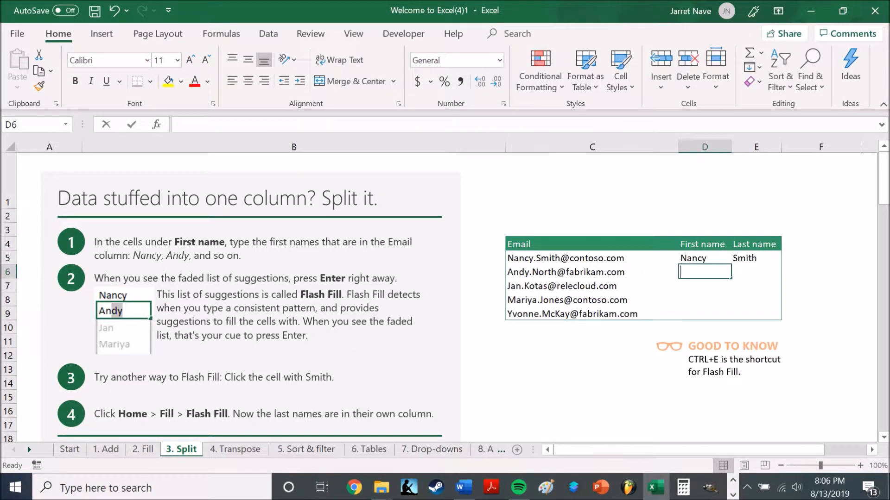
{"action": "type", "text": "Andy"}
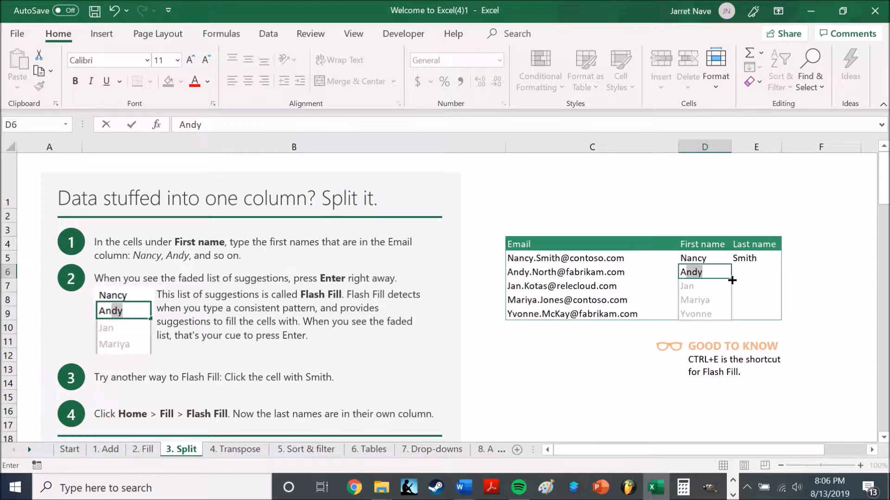
{"action": "key", "text": "Return"}
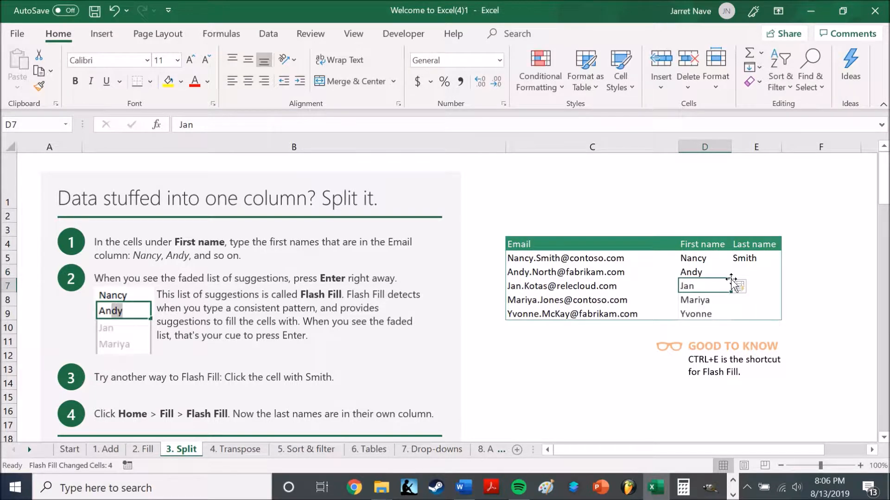
Enter the last names from the second and third emails in E6 and E7, accepting the Flash Fill suggestions through E9.
{"action": "left_click", "coordinate": [762, 270]}
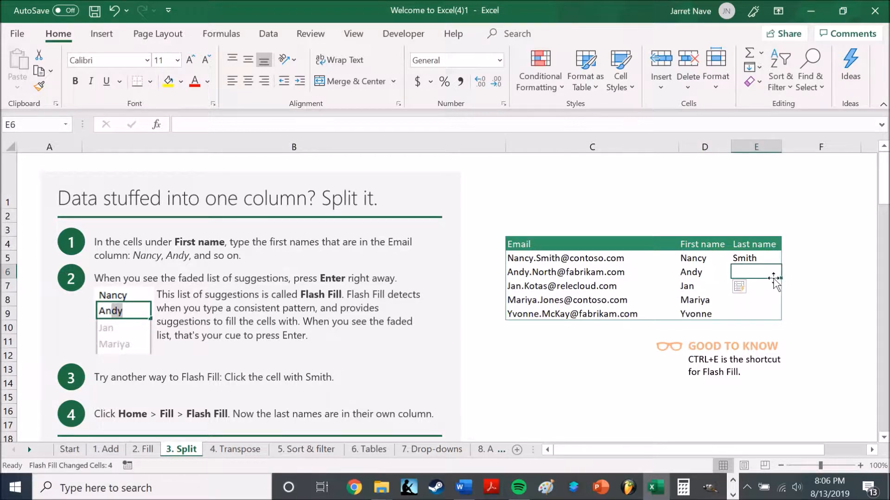
{"action": "type", "text": "N"}
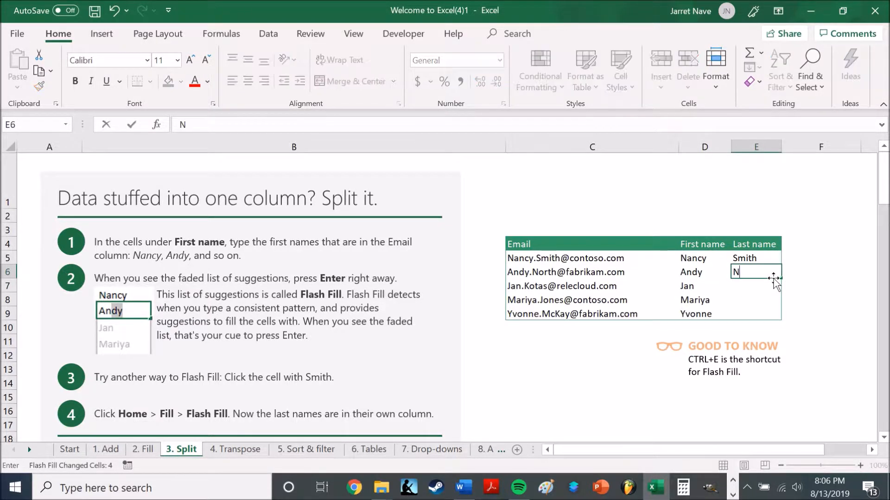
{"action": "type", "text": "orth"}
{"action": "key", "text": "Return"}
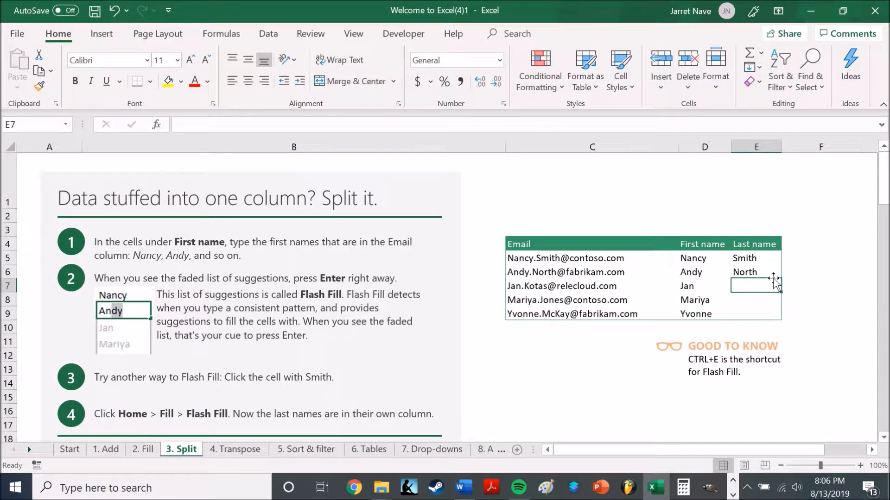
{"action": "type", "text": "Kotas"}
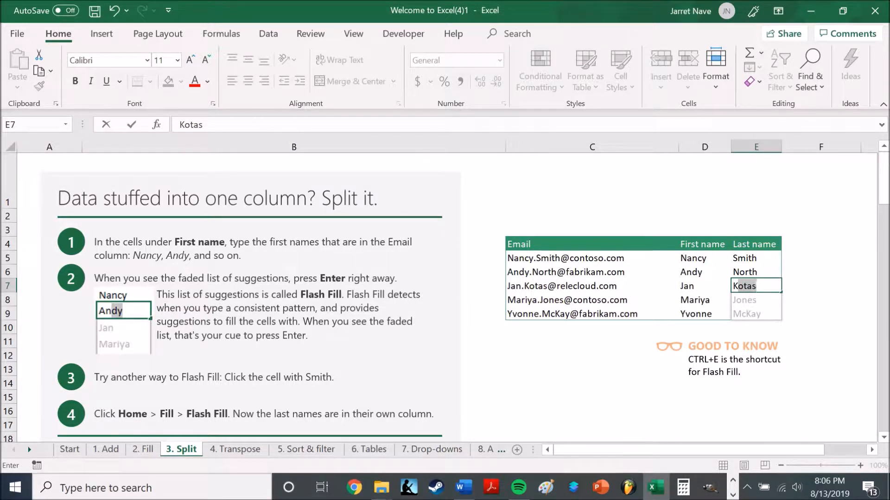
{"action": "key", "text": "Return"}
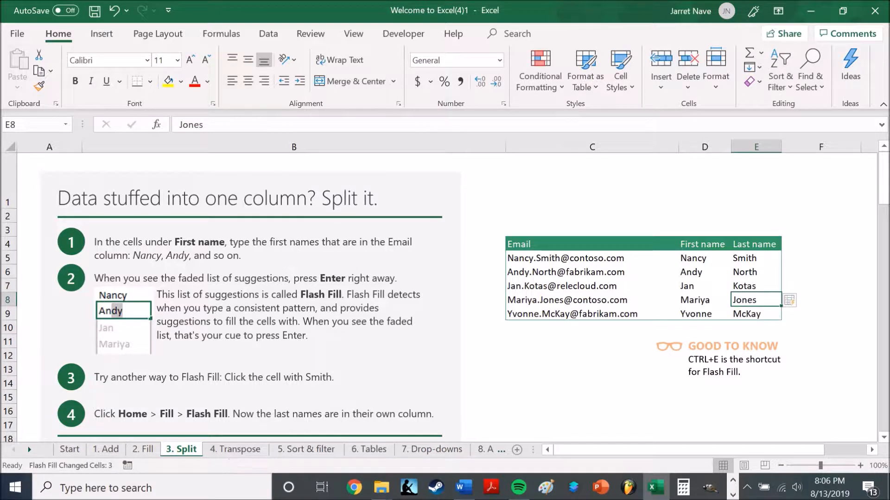
Continue to the Transpose lesson and copy the Item and Amount rows C5:H6.
{"action": "scroll", "coordinate": [403, 403], "scroll_direction": "down", "scroll_amount": 2}
{"action": "left_click", "coordinate": [415, 390]}
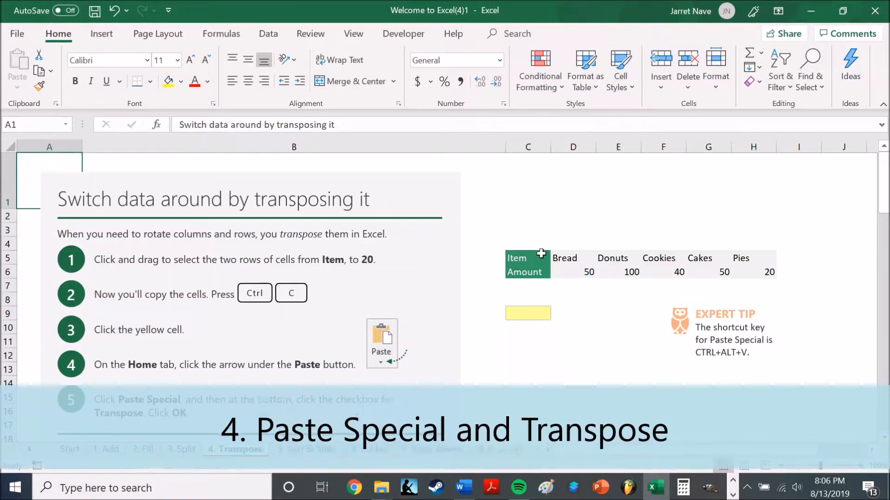
{"action": "left_click_drag", "start_coordinate": [514, 258], "coordinate": [751, 271]}
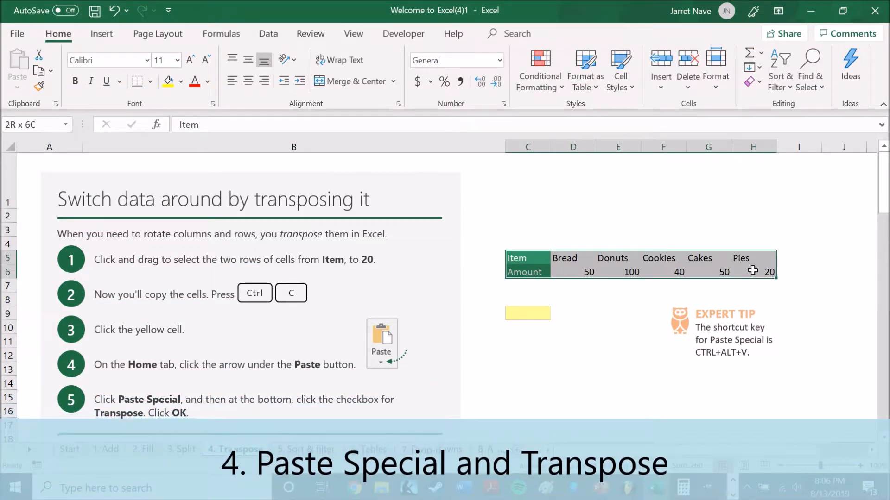
{"action": "key", "text": "ctrl+c"}
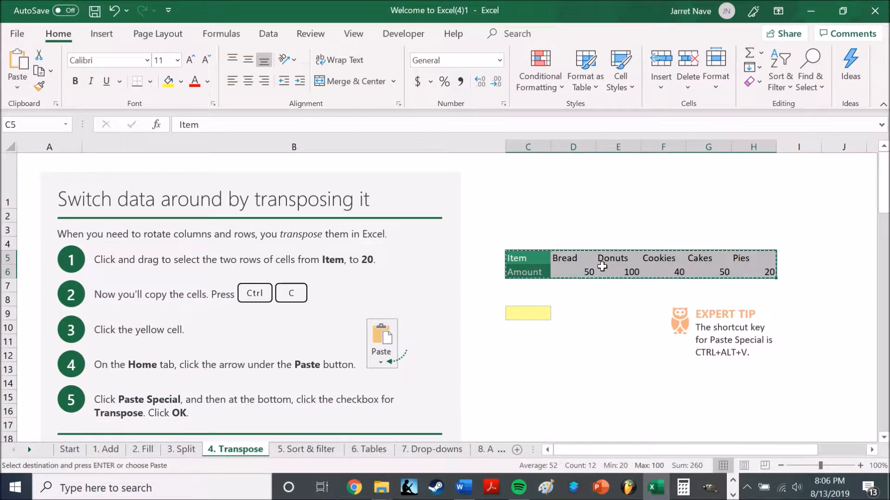
Paste the copied rows at the yellow cell C9 using Paste Special with the Transpose option.
{"action": "left_click", "coordinate": [530, 312]}
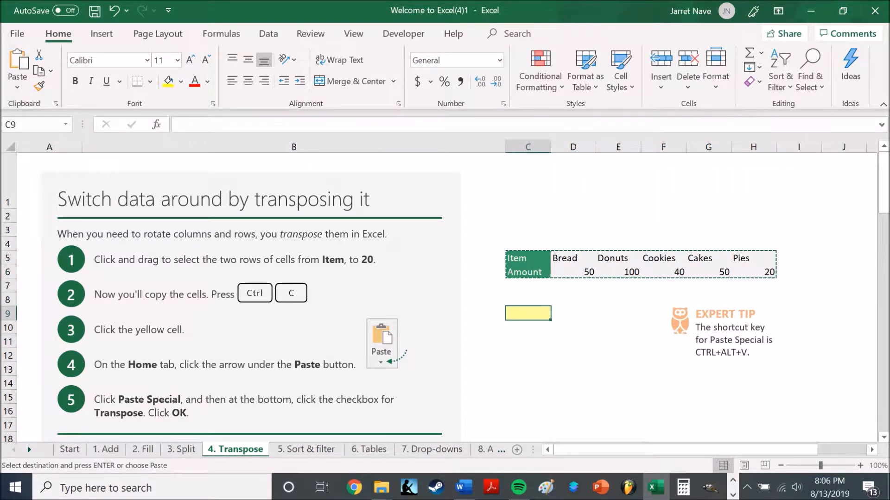
{"action": "left_click", "coordinate": [18, 88]}
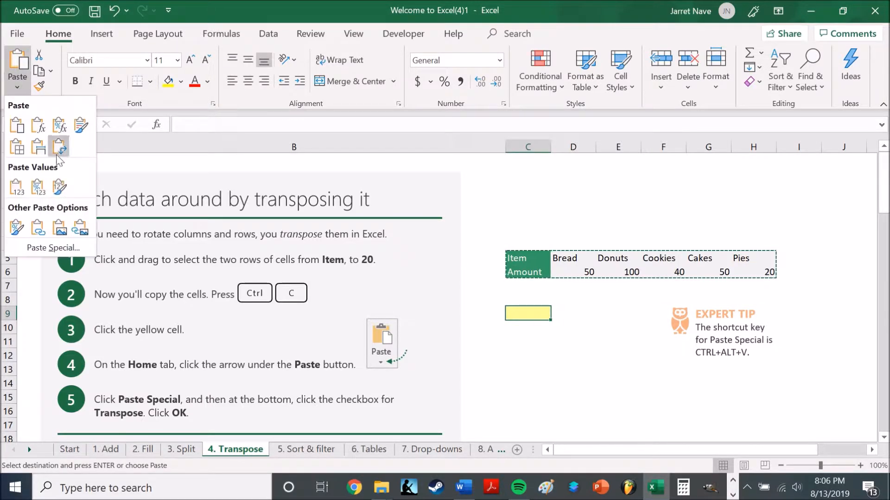
{"action": "left_click", "coordinate": [49, 244]}
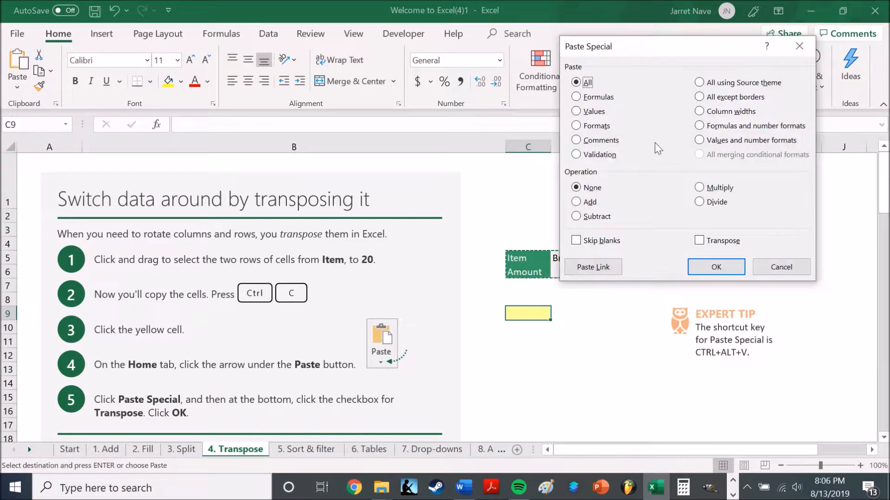
{"action": "left_click", "coordinate": [700, 241]}
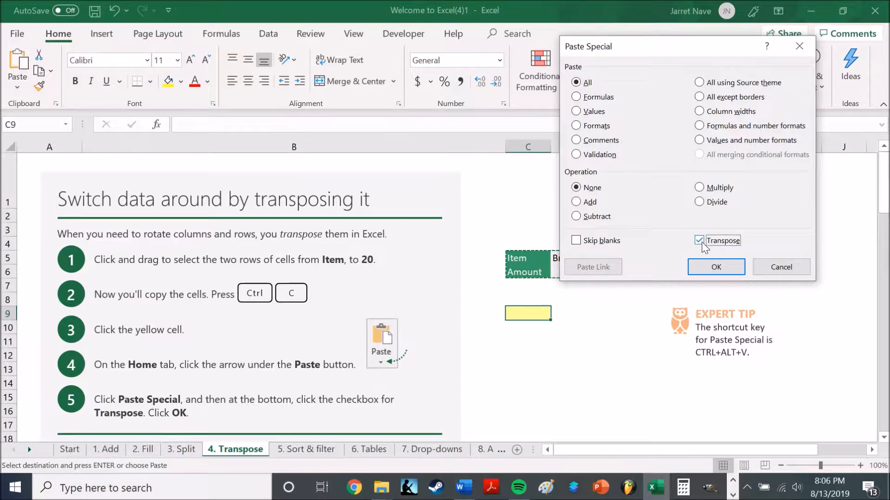
{"action": "left_click", "coordinate": [717, 268]}
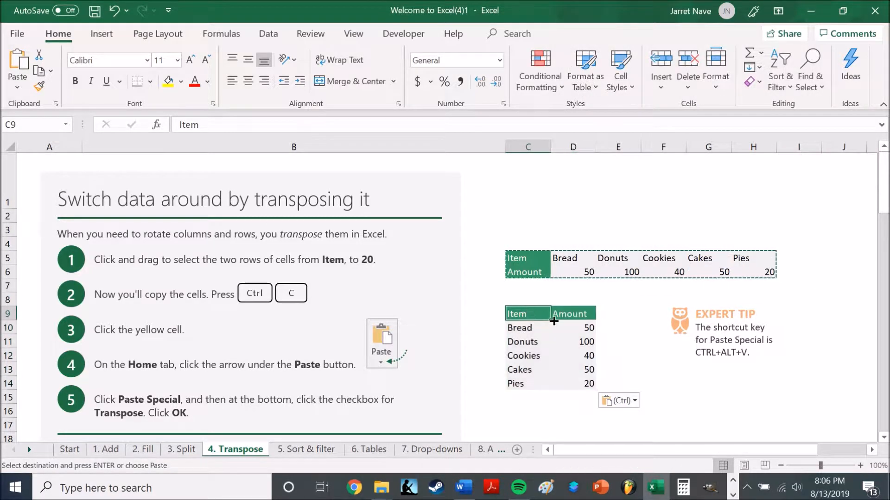
{"action": "left_click_drag", "start_coordinate": [529, 312], "coordinate": [580, 371]}
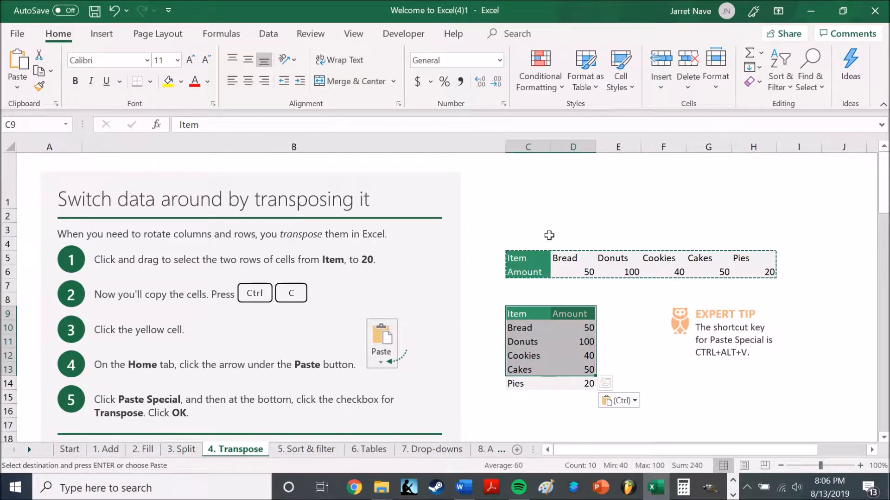
{"action": "left_click_drag", "start_coordinate": [528, 258], "coordinate": [602, 259]}
{"action": "left_click_drag", "start_coordinate": [519, 327], "coordinate": [520, 384]}
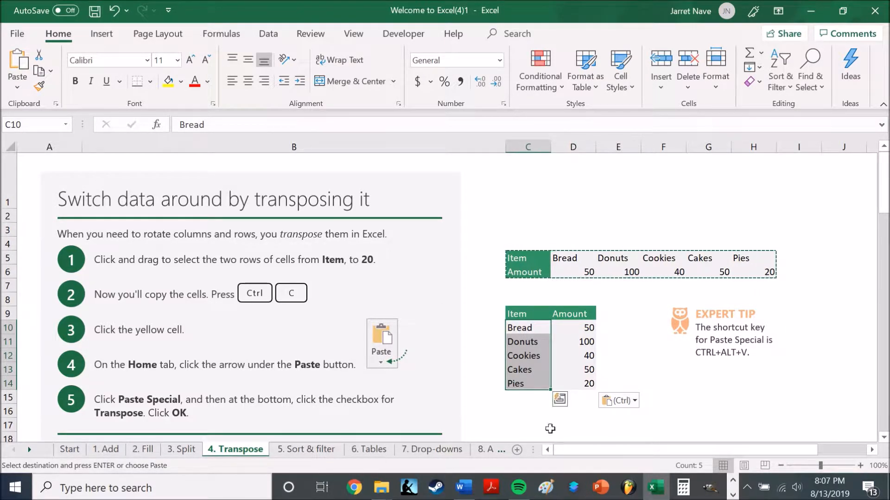
Continue to the Sort & filter lesson and select the table's header cells from Department to Dec.
{"action": "scroll", "coordinate": [388, 397], "scroll_direction": "down", "scroll_amount": 2}
{"action": "left_click", "coordinate": [375, 380]}
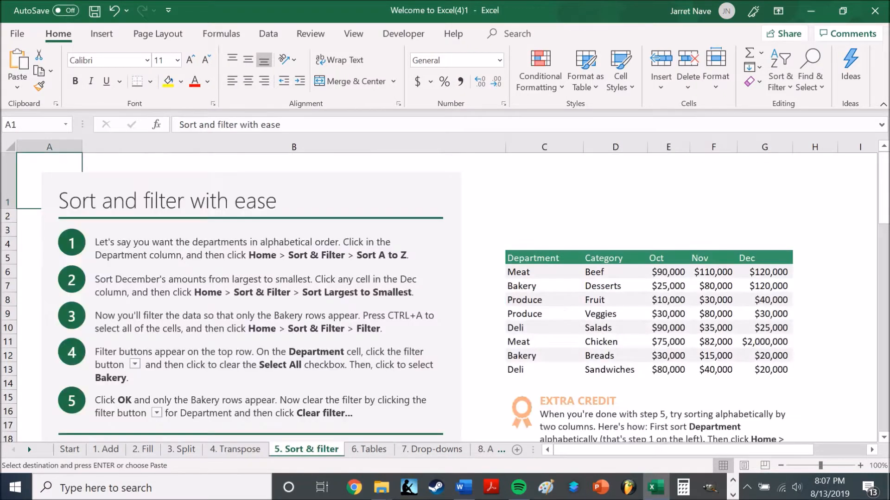
{"action": "left_click_drag", "start_coordinate": [533, 258], "coordinate": [788, 259]}
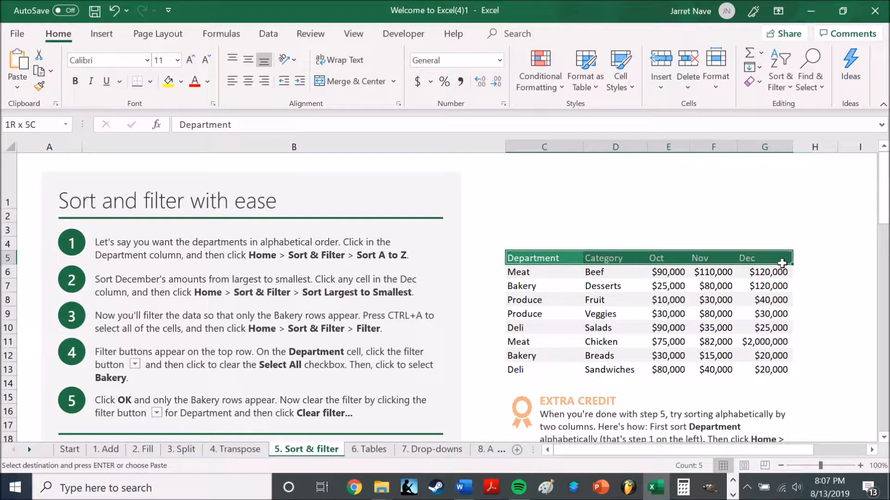
Turn on Filter for the table's header cells from Department to Dec.
{"action": "left_click", "coordinate": [775, 74]}
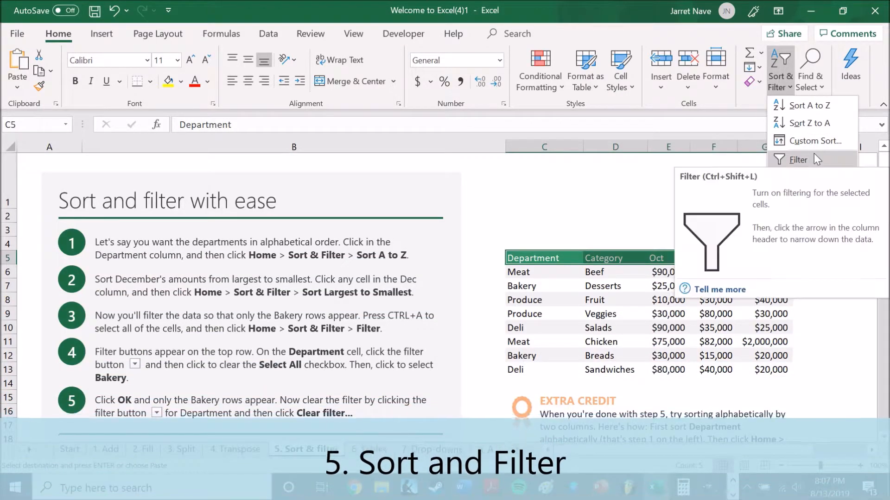
{"action": "left_click", "coordinate": [787, 78]}
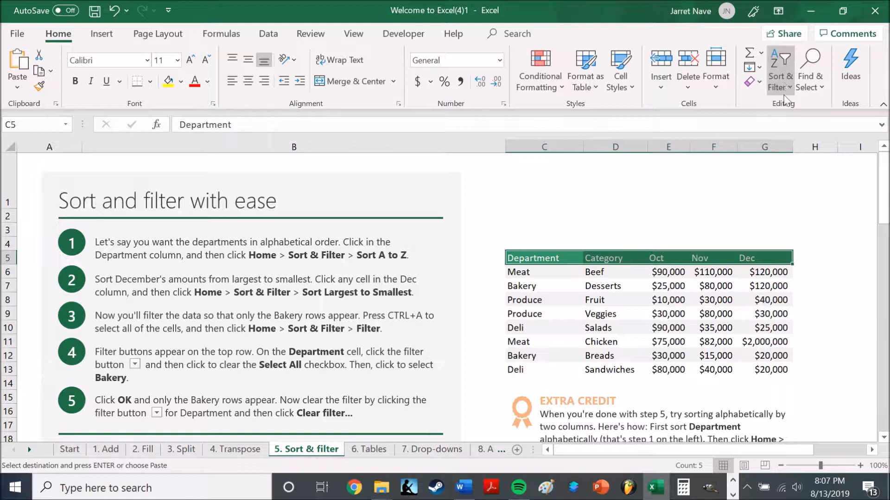
{"action": "left_click", "coordinate": [783, 79]}
{"action": "left_click", "coordinate": [833, 156]}
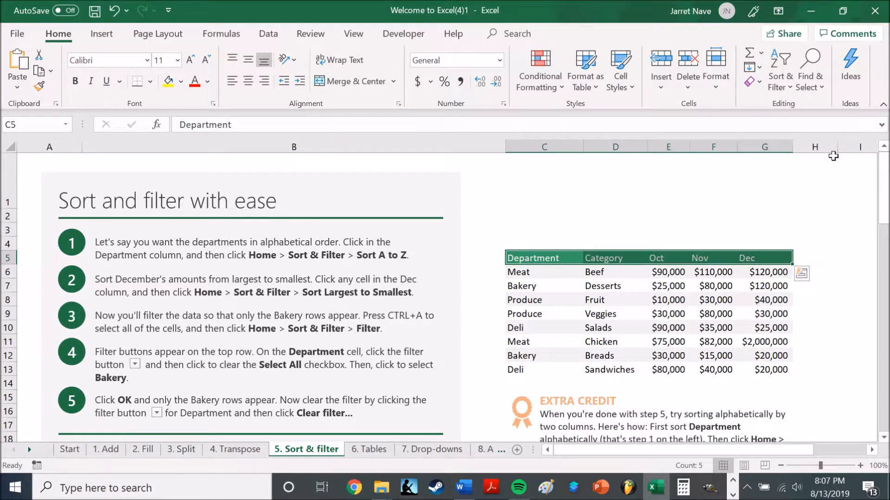
{"action": "left_click_drag", "start_coordinate": [540, 258], "coordinate": [772, 255]}
{"action": "left_click", "coordinate": [781, 69]}
{"action": "left_click", "coordinate": [783, 88]}
{"action": "left_click", "coordinate": [783, 89]}
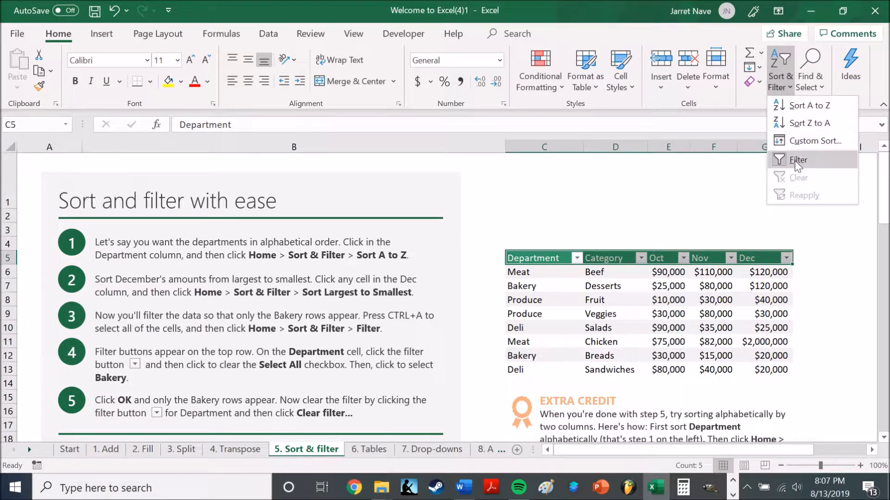
{"action": "left_click", "coordinate": [774, 71]}
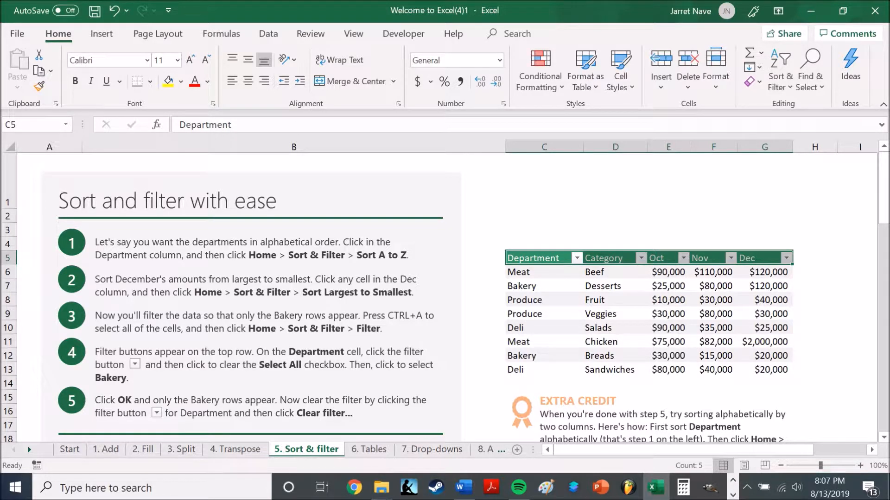
Sort the table by Department from A to Z, and re-sort it by Dec from largest to smallest.
{"action": "left_click", "coordinate": [576, 258]}
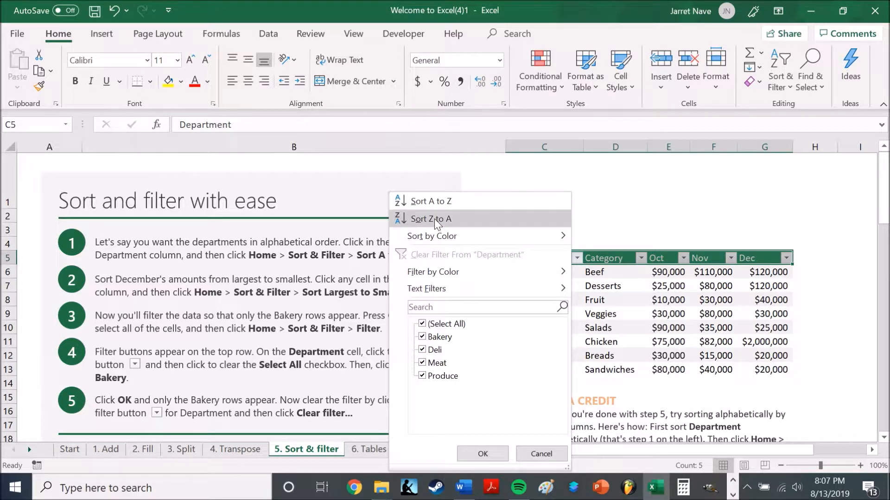
{"action": "left_click", "coordinate": [437, 202]}
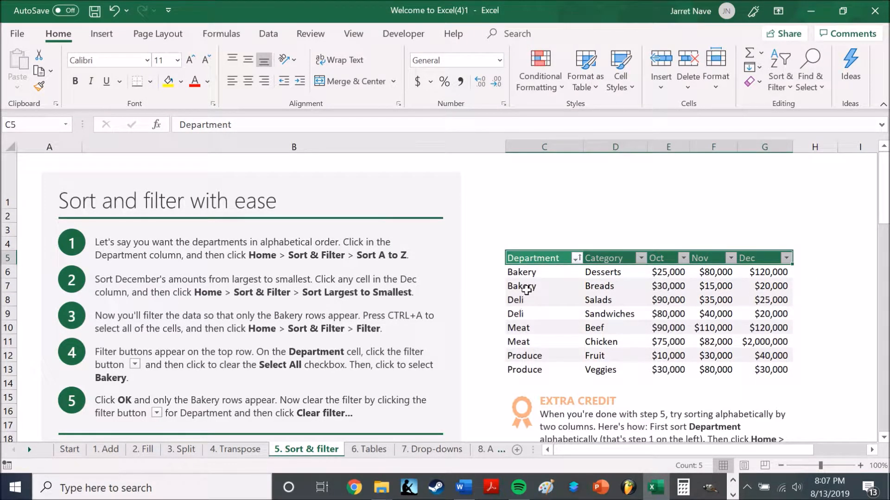
{"action": "left_click", "coordinate": [757, 257]}
{"action": "left_click", "coordinate": [787, 258]}
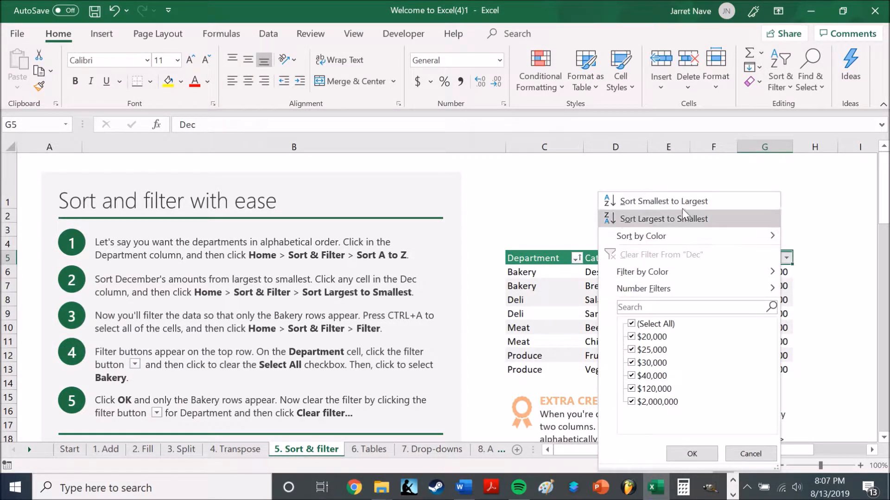
{"action": "left_click", "coordinate": [690, 219]}
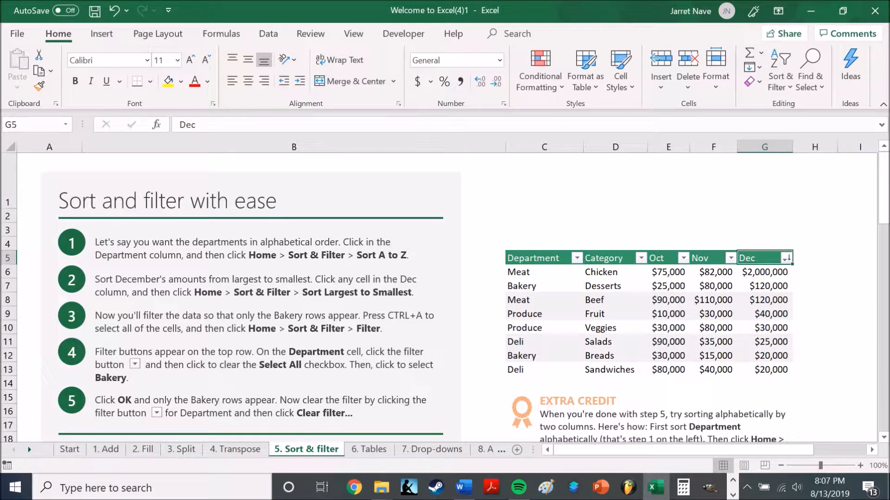
Select the whole table and filter the Department column to exclude Bakery.
{"action": "left_click", "coordinate": [578, 315]}
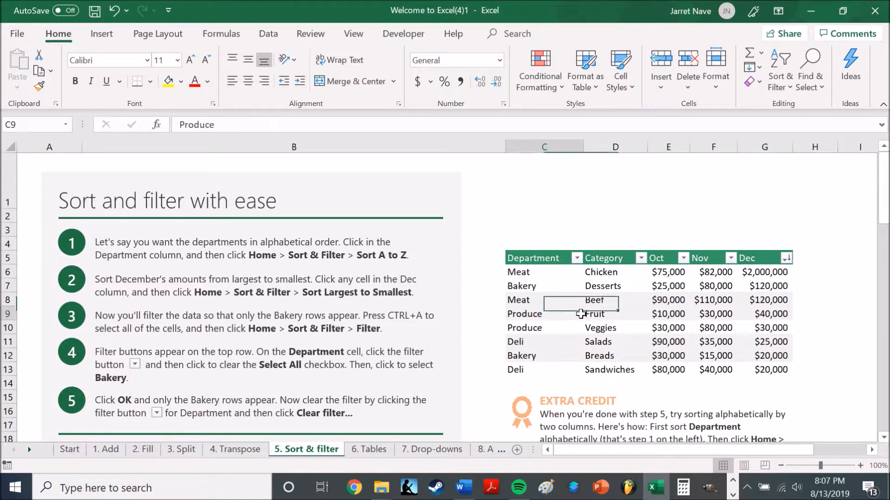
{"action": "key", "text": "ctrl+a"}
{"action": "key", "text": "ctrl+q"}
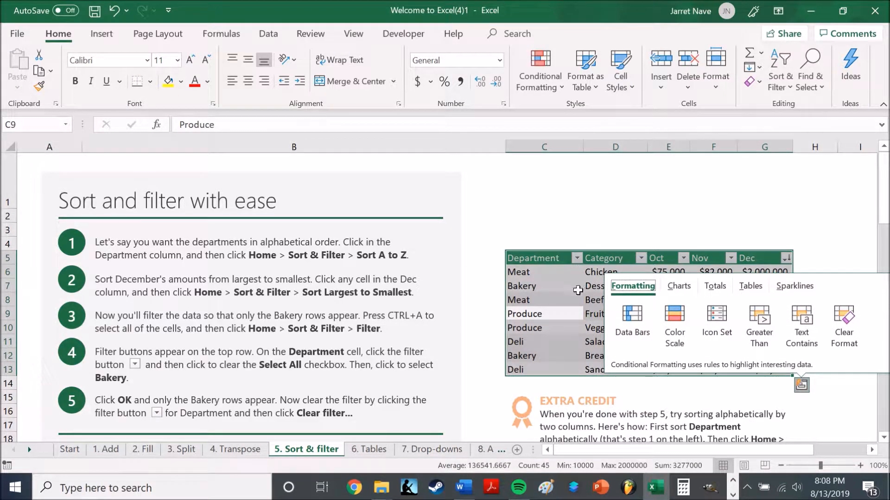
{"action": "left_click", "coordinate": [577, 258]}
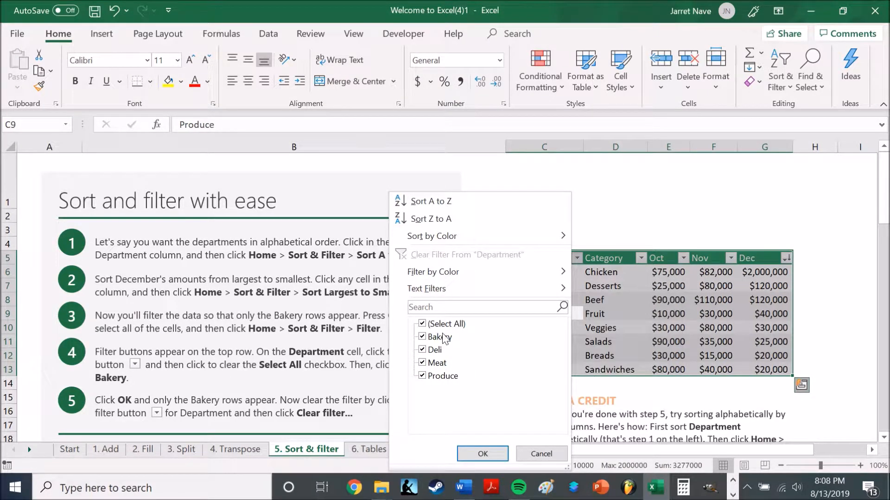
{"action": "left_click", "coordinate": [482, 453]}
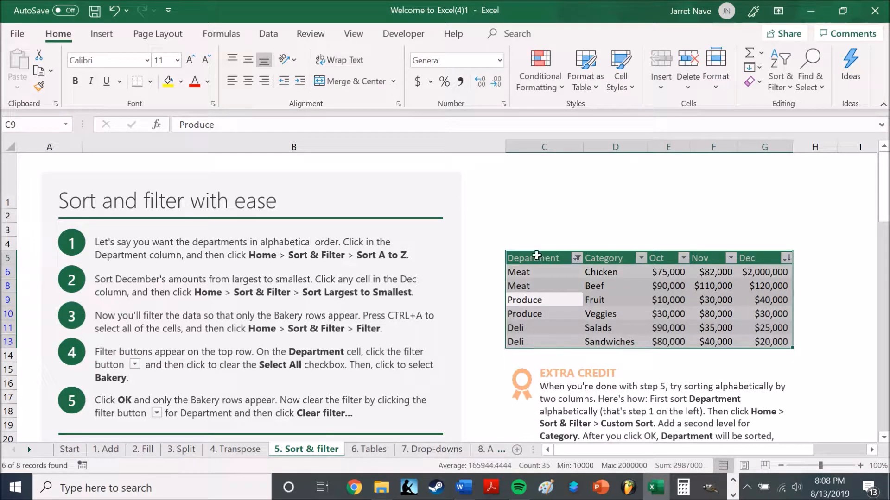
Include Bakery in the Department filter again, and exclude it once more.
{"action": "left_click", "coordinate": [577, 258]}
{"action": "left_click", "coordinate": [423, 338]}
{"action": "left_click", "coordinate": [495, 453]}
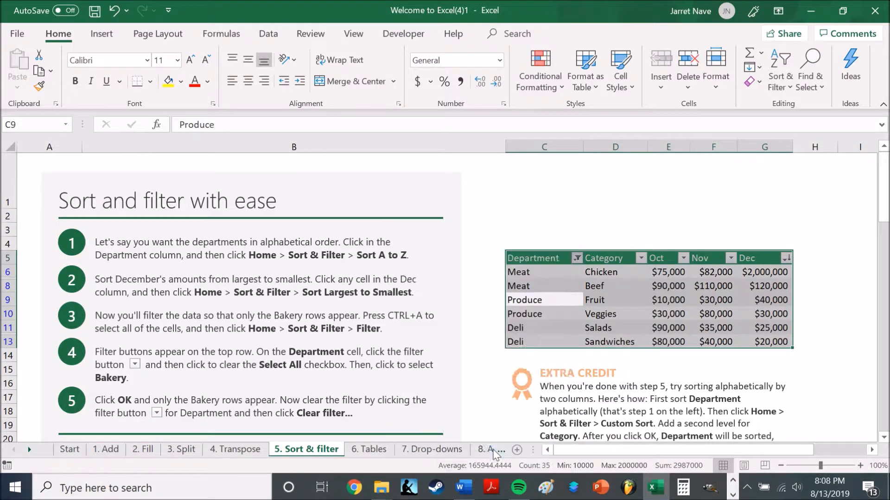
{"action": "left_click", "coordinate": [576, 258]}
{"action": "left_click", "coordinate": [423, 337]}
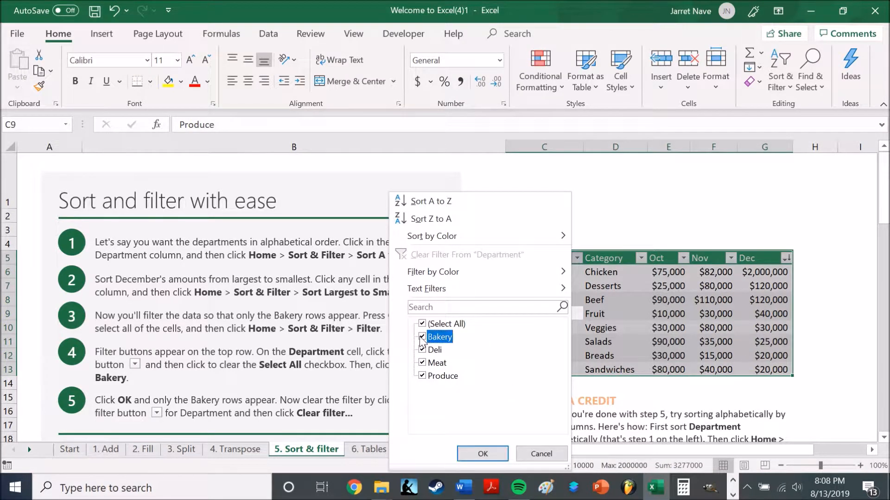
{"action": "left_click", "coordinate": [504, 455]}
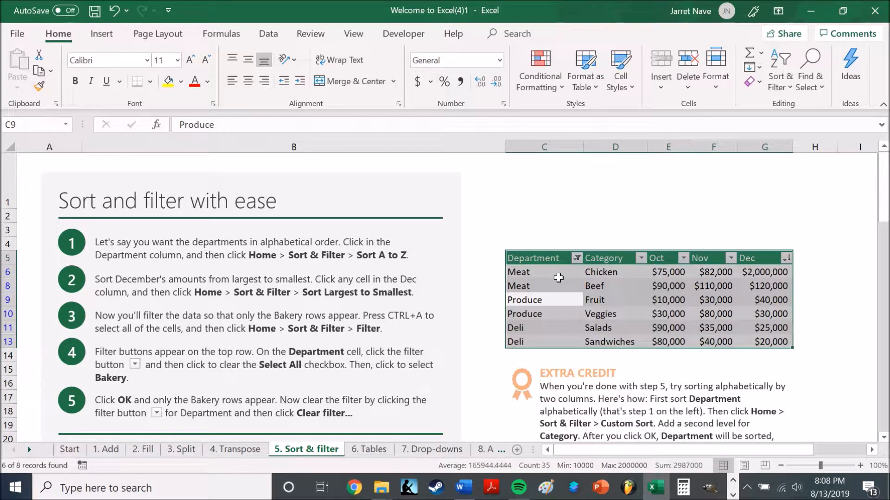
Clear the filter from the Department column and continue to the Tables lesson.
{"action": "left_click", "coordinate": [577, 258]}
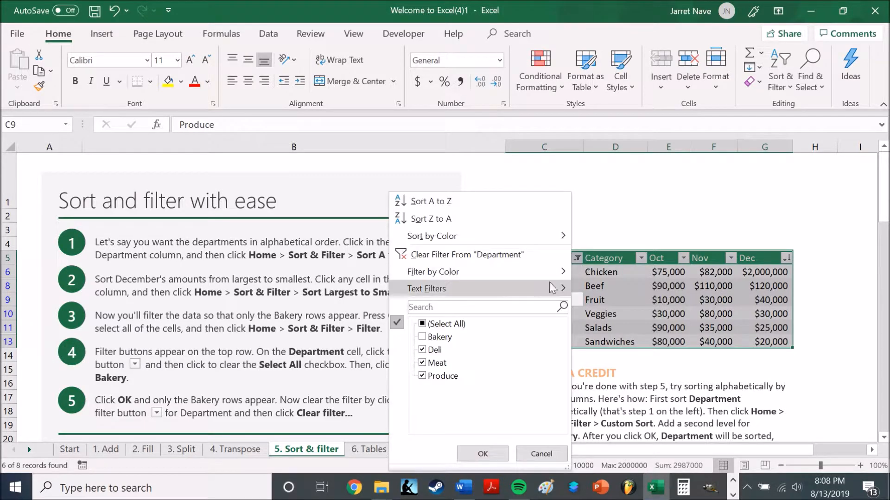
{"action": "left_click", "coordinate": [505, 259]}
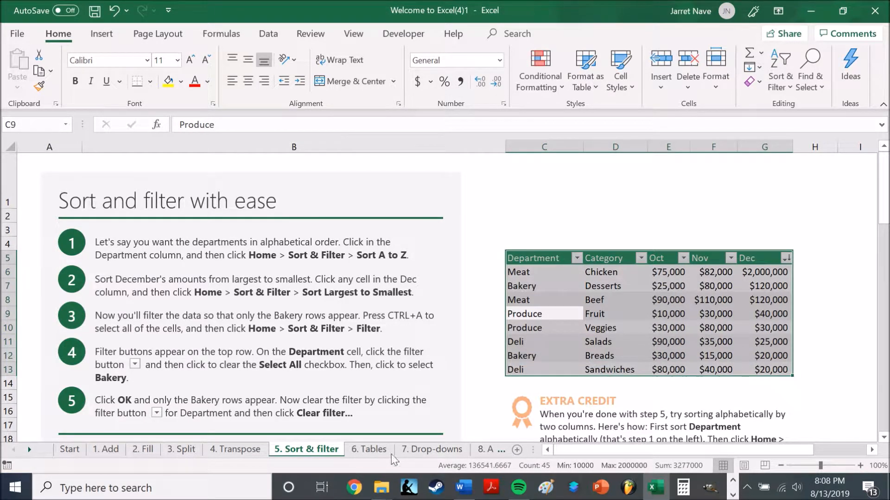
{"action": "scroll", "coordinate": [376, 356], "scroll_direction": "down", "scroll_amount": 5}
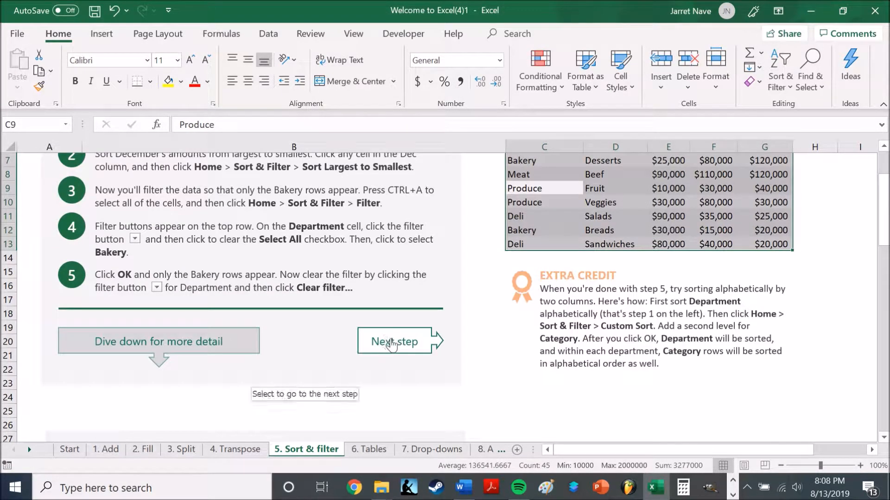
{"action": "left_click", "coordinate": [386, 342]}
Convert the department data in C5:G13 into a table with headers.
{"action": "left_click", "coordinate": [533, 258]}
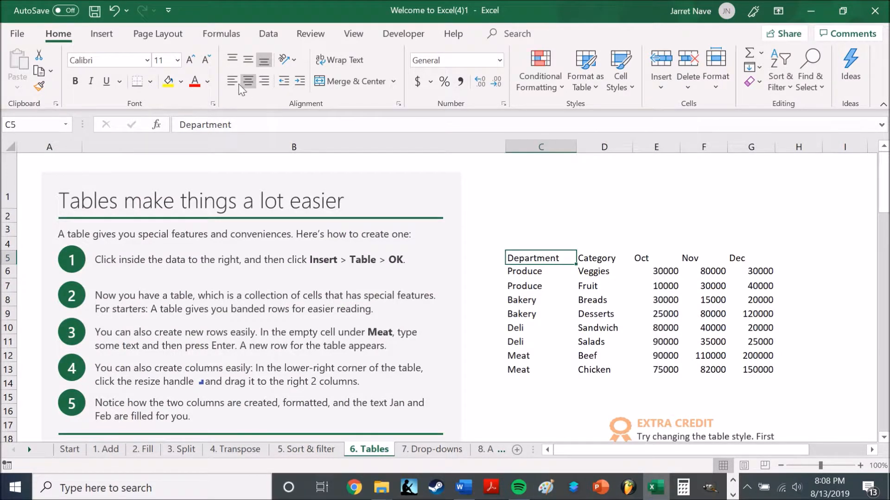
{"action": "left_click", "coordinate": [100, 34]}
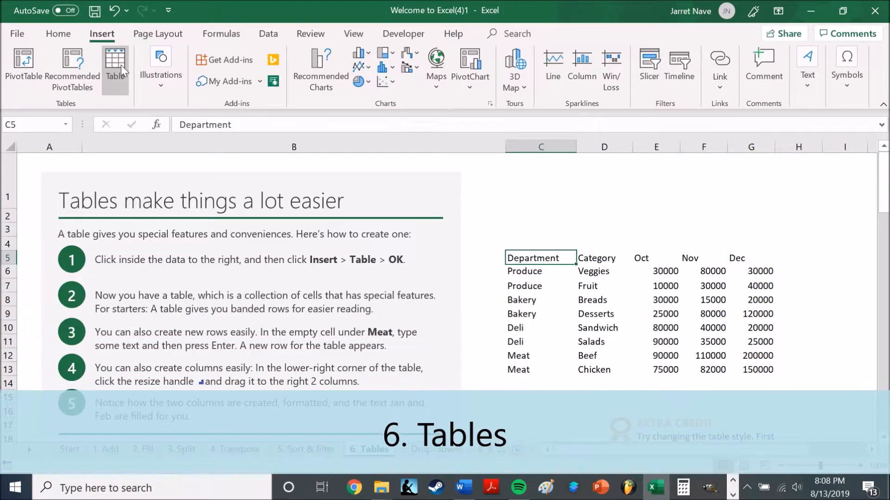
{"action": "left_click", "coordinate": [120, 65]}
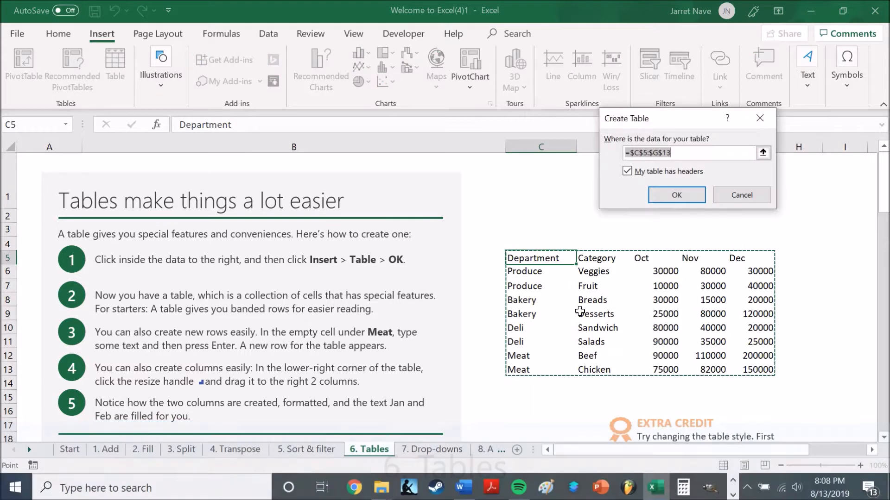
{"action": "left_click", "coordinate": [677, 203]}
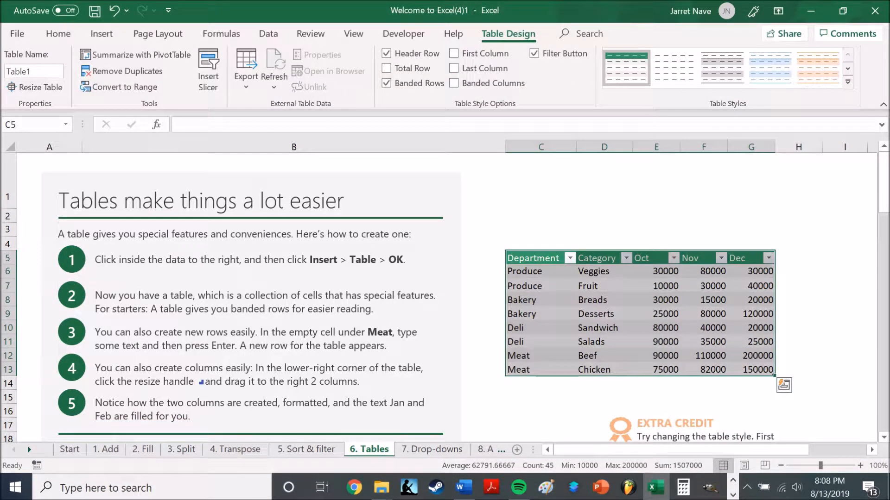
Add a new row to the table by entering Meat in the empty cell C14.
{"action": "left_click", "coordinate": [537, 368]}
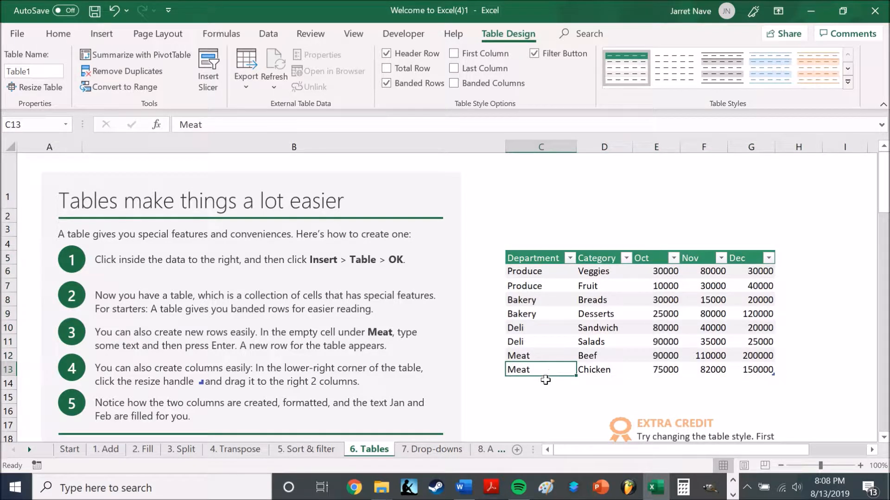
{"action": "left_click", "coordinate": [541, 382]}
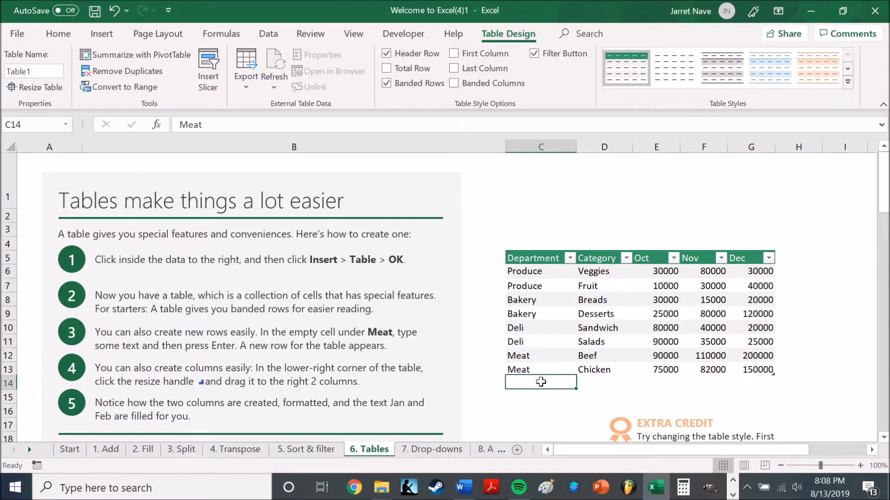
{"action": "type", "text": "Meat"}
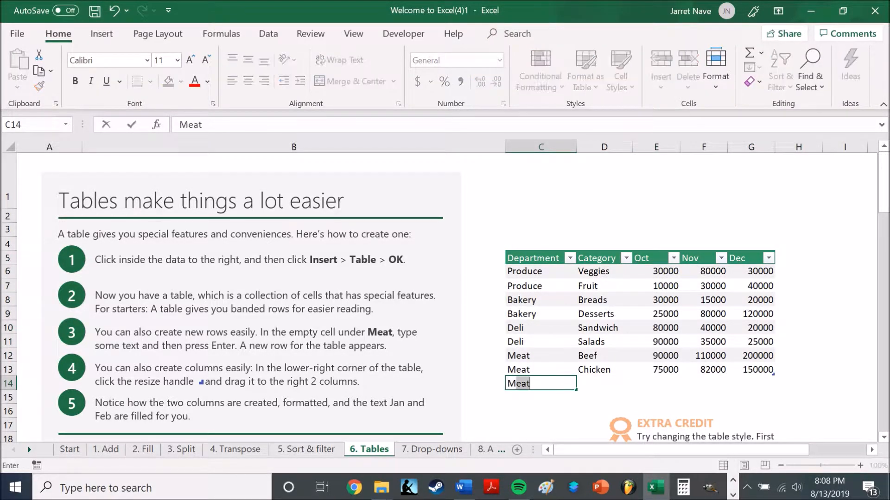
{"action": "key", "text": "Return"}
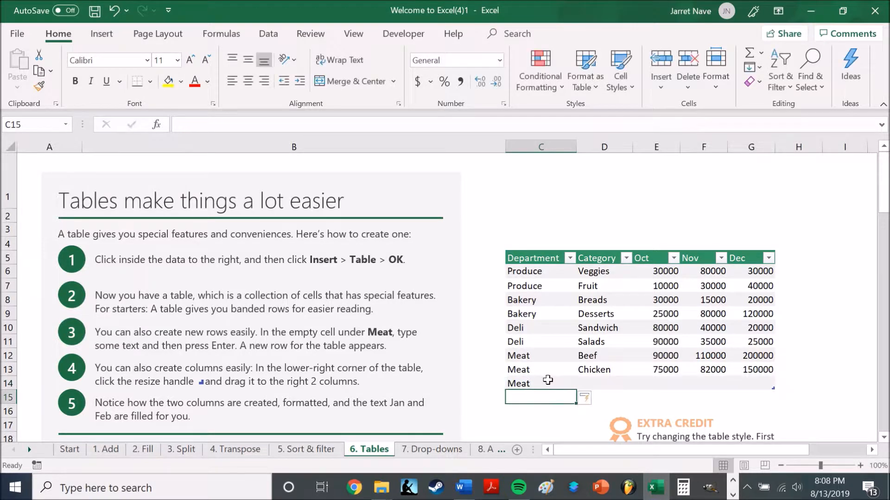
Extend the table by two columns to add Jan and Feb.
{"action": "left_click", "coordinate": [557, 385]}
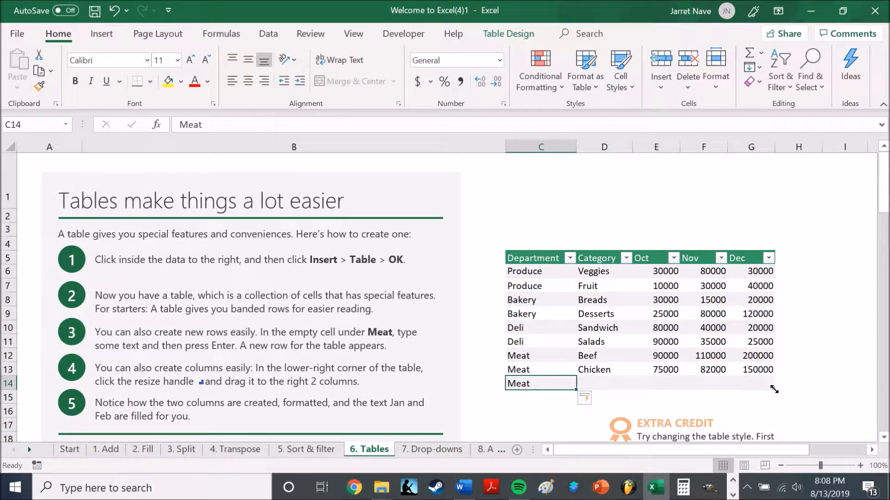
{"action": "left_click_drag", "start_coordinate": [776, 390], "coordinate": [855, 391]}
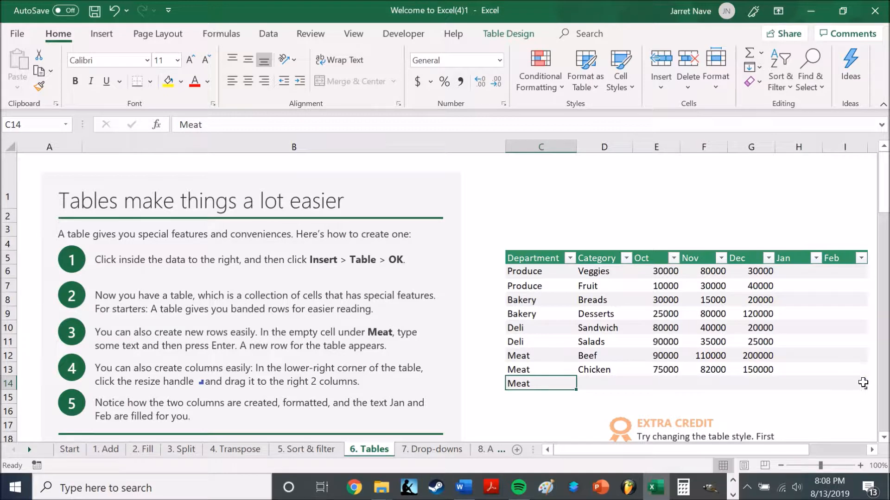
Shrink the table back to C5:G13 and delete the extra Meat entry from C14.
{"action": "left_click_drag", "start_coordinate": [865, 387], "coordinate": [860, 376]}
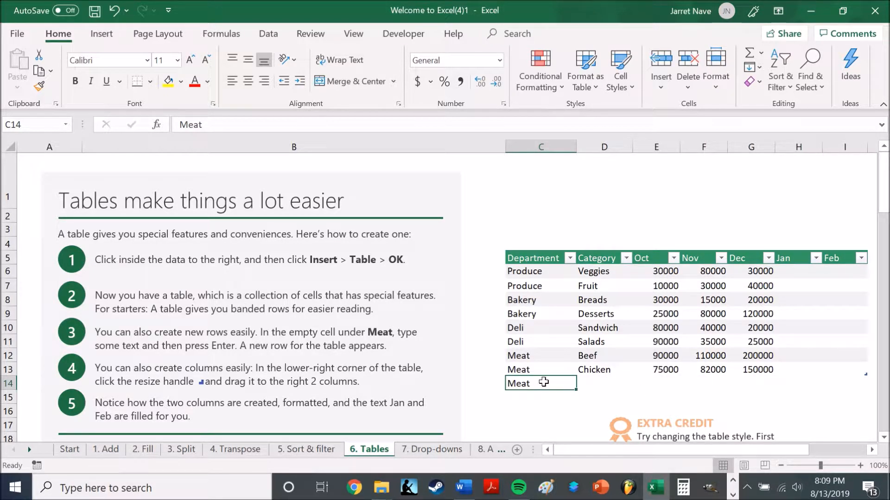
{"action": "key", "text": "Delete"}
{"action": "left_click", "coordinate": [562, 416]}
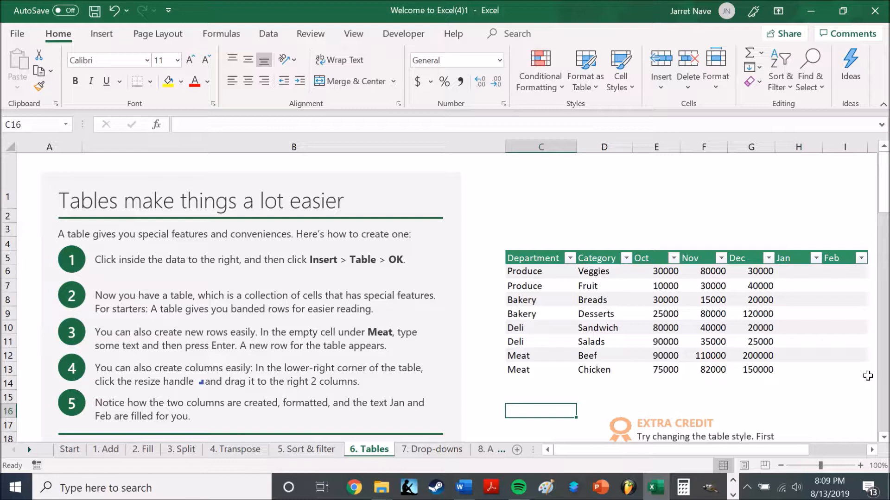
{"action": "left_click_drag", "start_coordinate": [865, 374], "coordinate": [789, 369]}
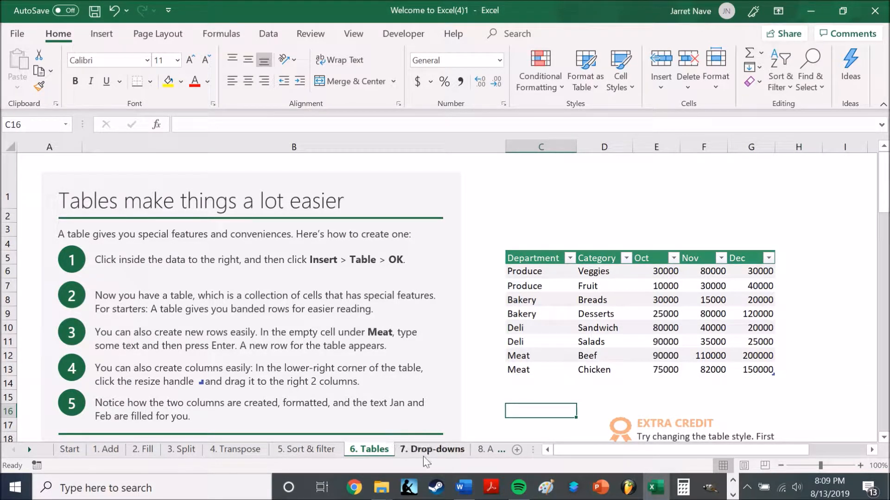
On the 7. Drop-downs sheet, restrict the yellow Department cells D4:D15 to a validation list of Produce, Meat, Bakery.
{"action": "scroll", "coordinate": [413, 389], "scroll_direction": "down", "scroll_amount": 3}
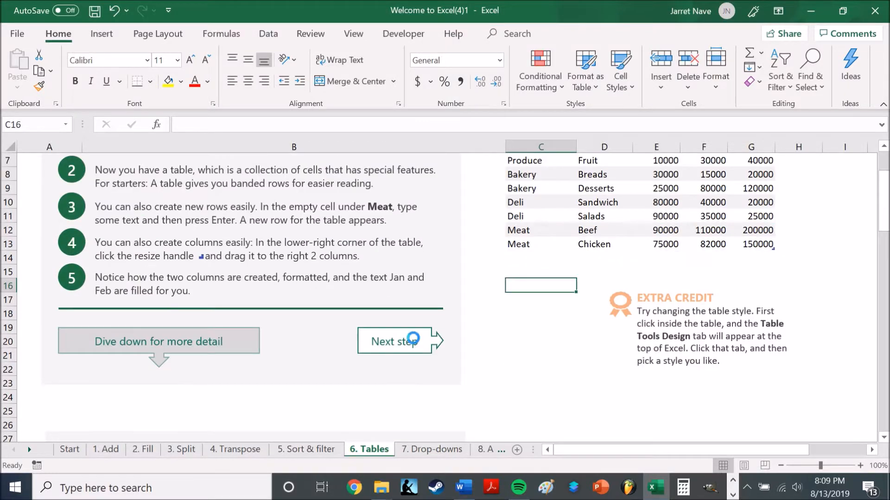
{"action": "left_click", "coordinate": [414, 344]}
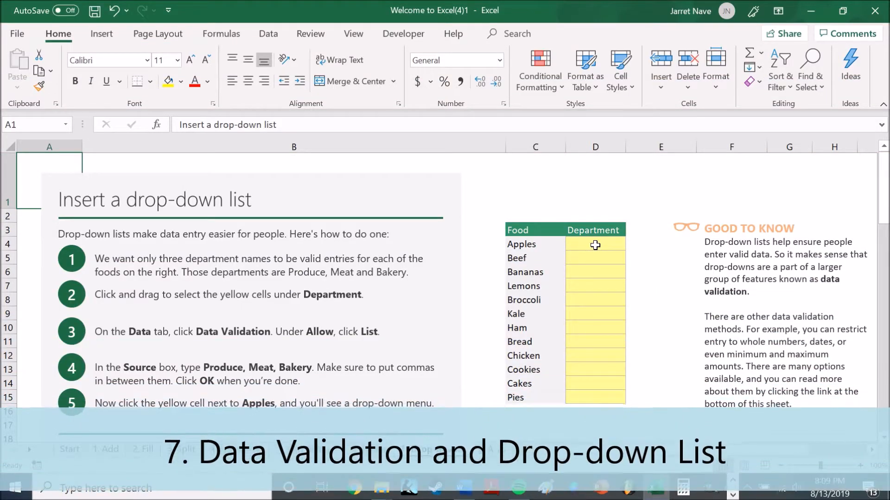
{"action": "left_click_drag", "start_coordinate": [594, 245], "coordinate": [601, 395]}
{"action": "left_click", "coordinate": [268, 35]}
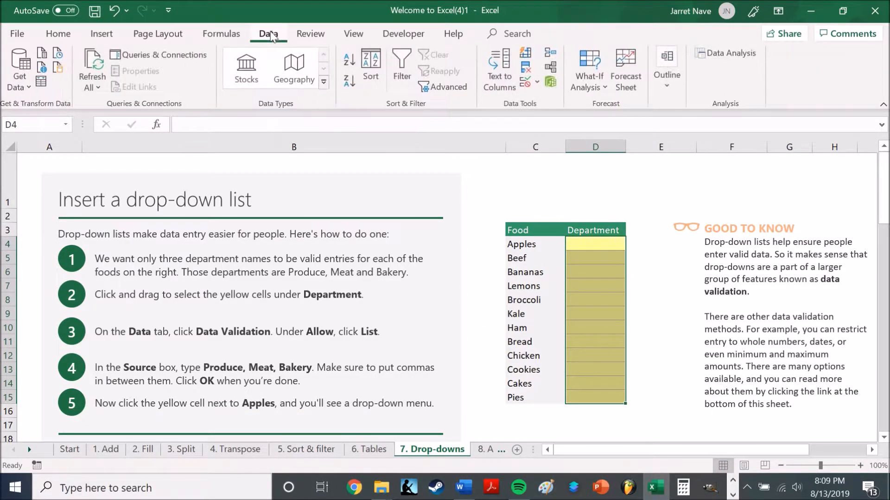
{"action": "left_click", "coordinate": [537, 83]}
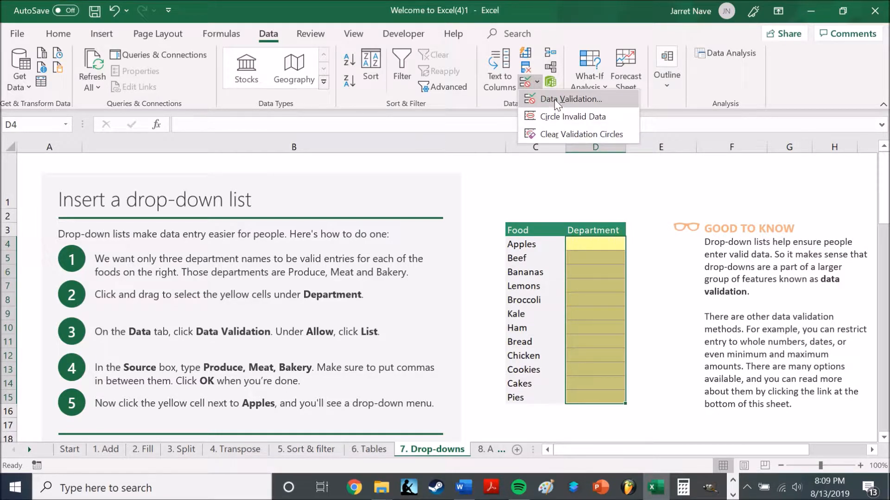
{"action": "left_click", "coordinate": [555, 101]}
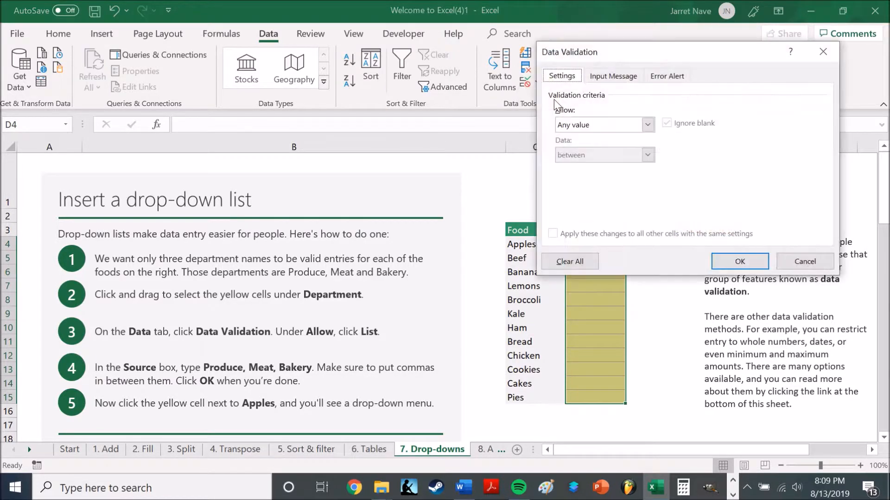
{"action": "left_click", "coordinate": [649, 129]}
{"action": "left_click", "coordinate": [638, 167]}
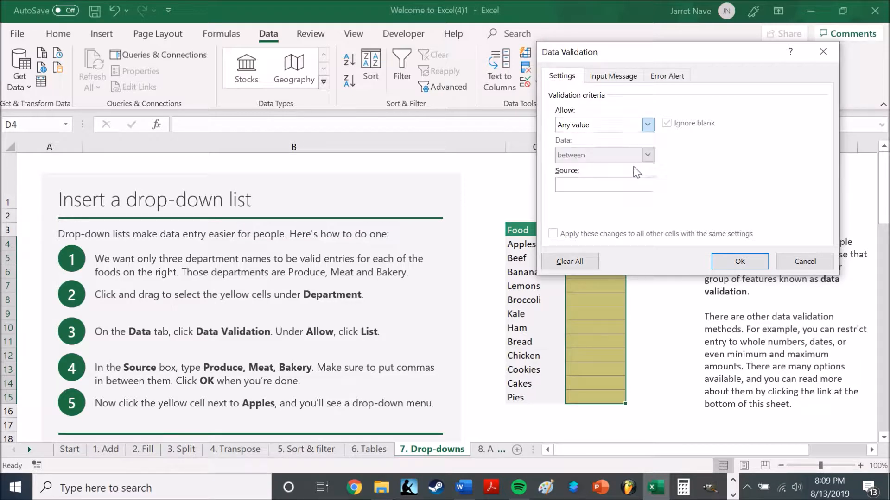
{"action": "left_click", "coordinate": [639, 184]}
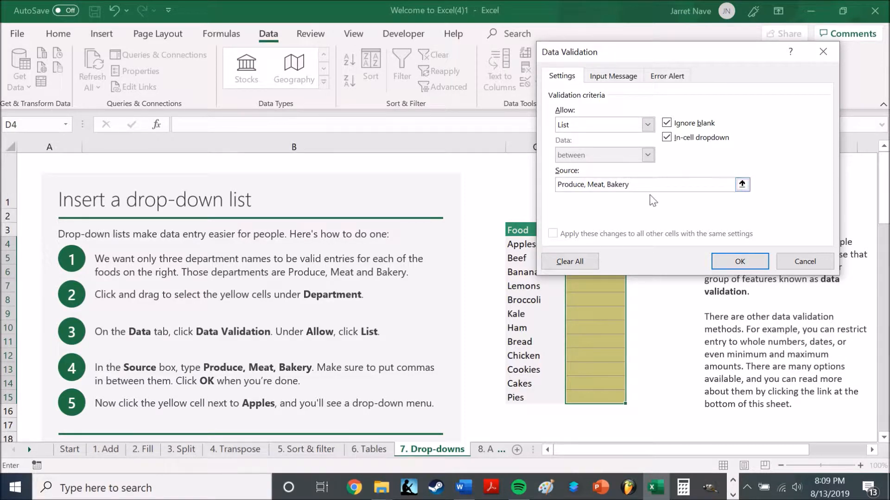
{"action": "left_click", "coordinate": [751, 261]}
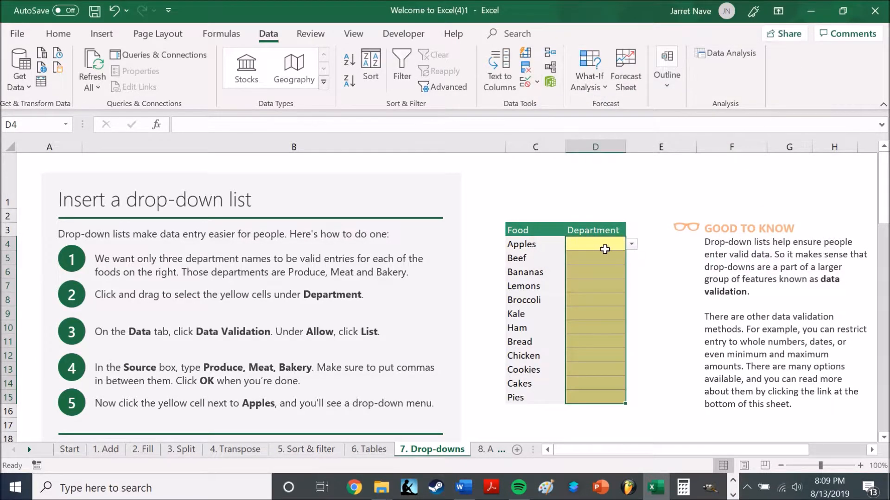
View the drop-down choices of the yellow Department cell next to Apples without picking one.
{"action": "left_click", "coordinate": [605, 259]}
{"action": "left_click", "coordinate": [604, 276]}
{"action": "left_click", "coordinate": [606, 243]}
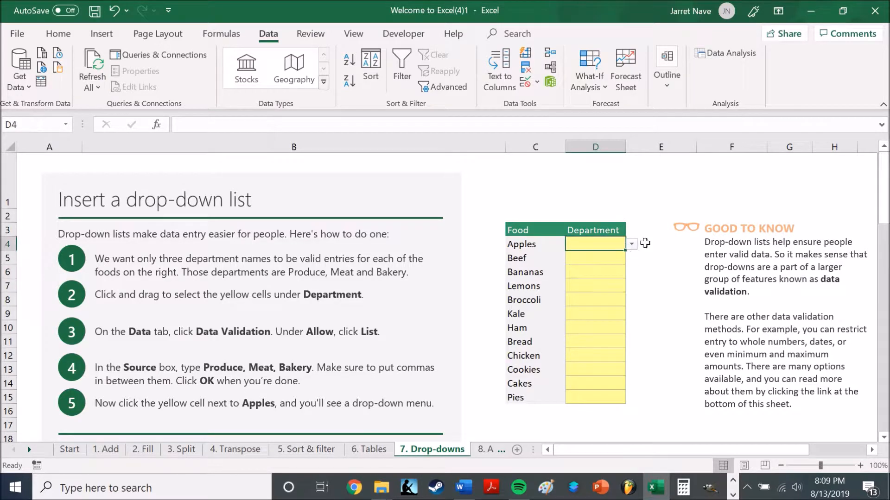
{"action": "left_click", "coordinate": [631, 246]}
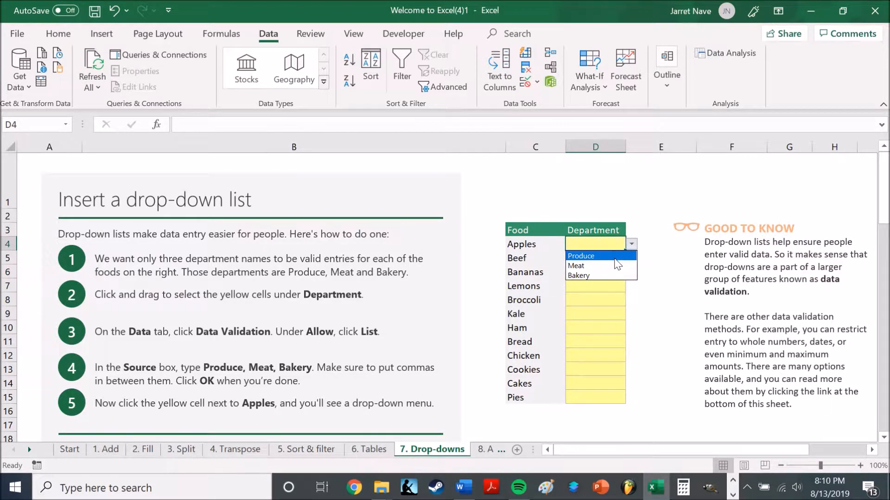
{"action": "left_click", "coordinate": [592, 243]}
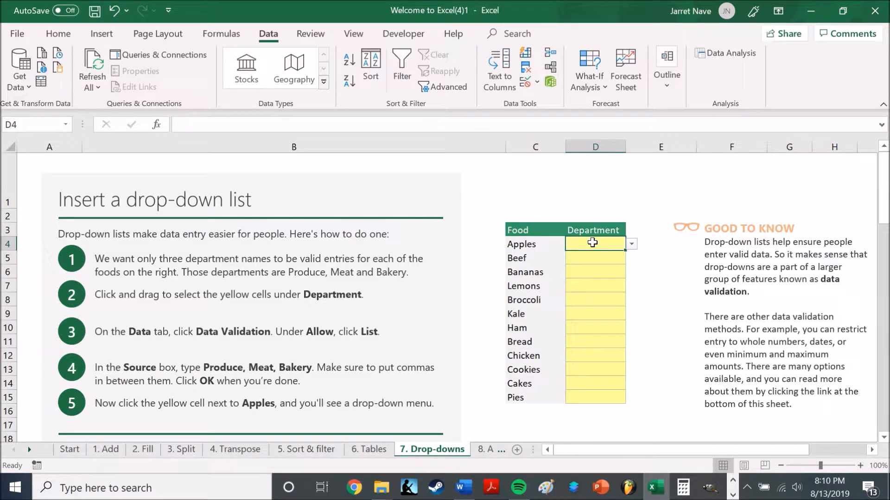
Try to enter Red in the Department cell next to Apples, cancel the entry and view the cell's drop-down choices again.
{"action": "type", "text": "Re"}
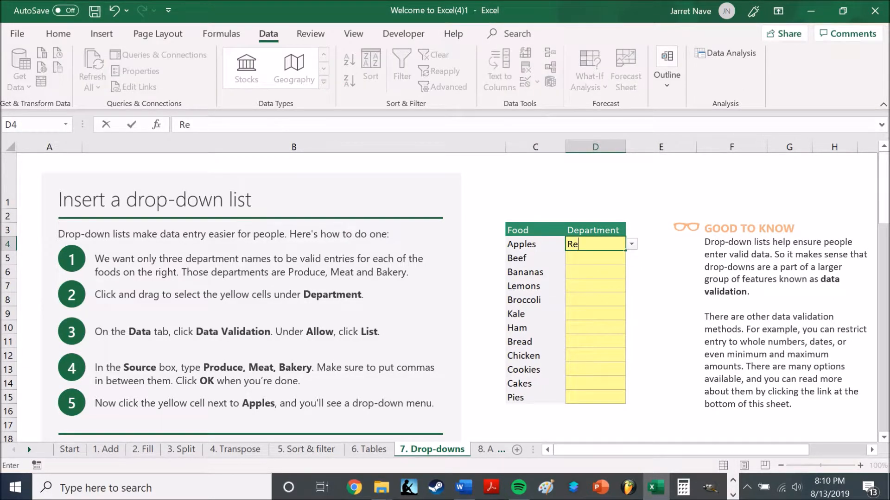
{"action": "type", "text": "d"}
{"action": "key", "text": "Return"}
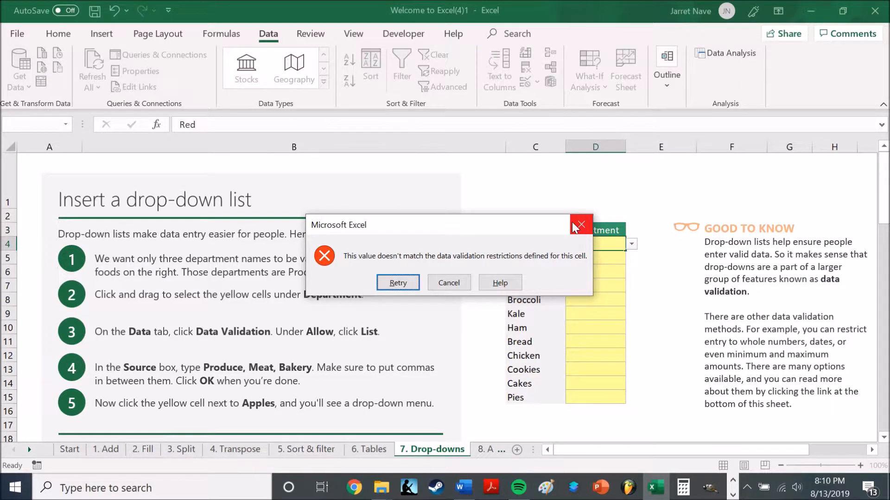
{"action": "left_click", "coordinate": [580, 225]}
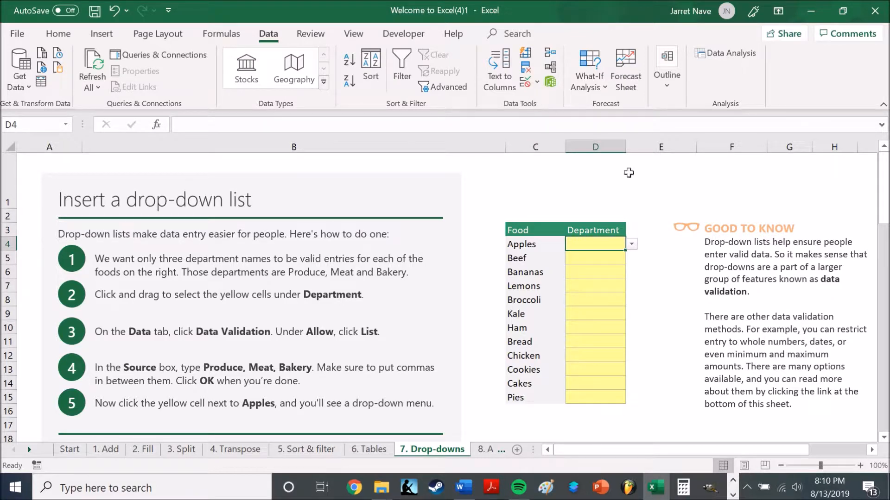
{"action": "left_click", "coordinate": [632, 245]}
{"action": "left_click", "coordinate": [631, 245]}
On the 8. Analyze sheet, apply data bars to the table in C5:G13 with Quick Analysis and clear that formatting.
{"action": "scroll", "coordinate": [316, 310], "scroll_direction": "down", "scroll_amount": 2}
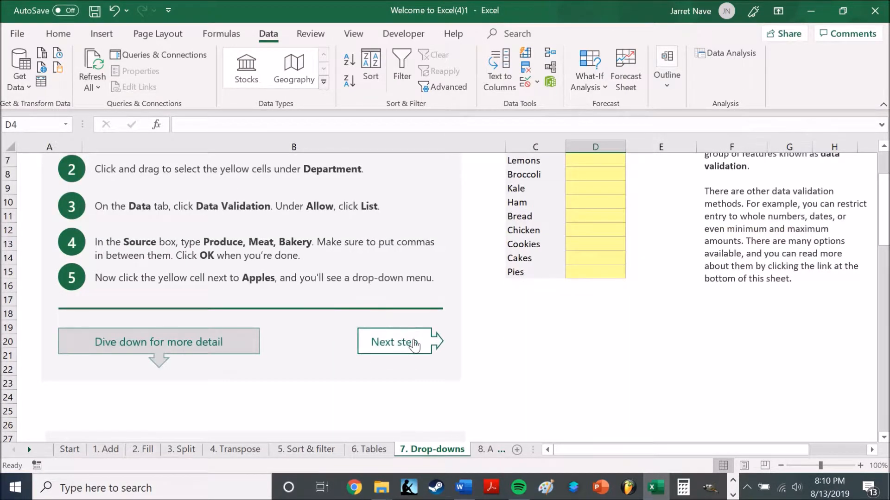
{"action": "left_click", "coordinate": [406, 342]}
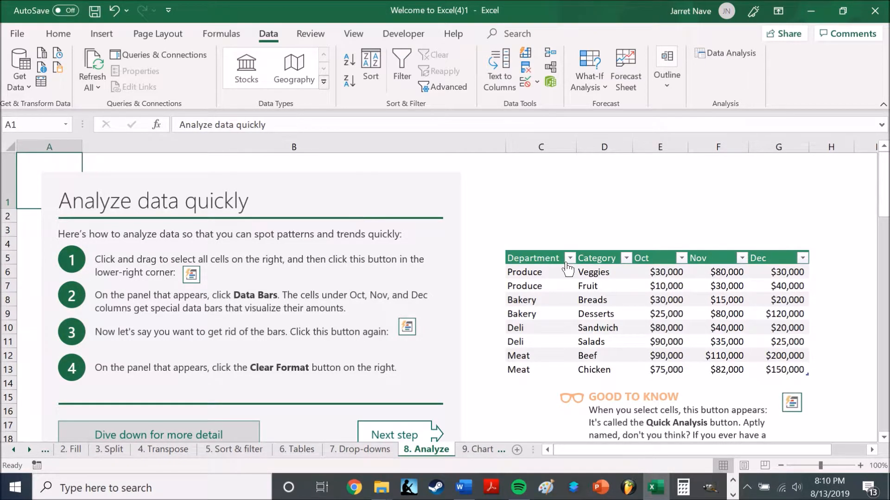
{"action": "left_click_drag", "start_coordinate": [531, 258], "coordinate": [792, 370]}
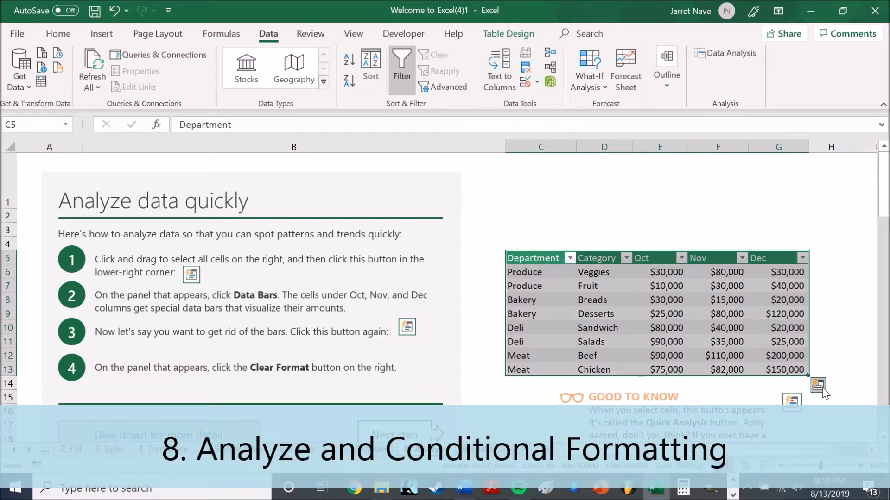
{"action": "left_click", "coordinate": [818, 384]}
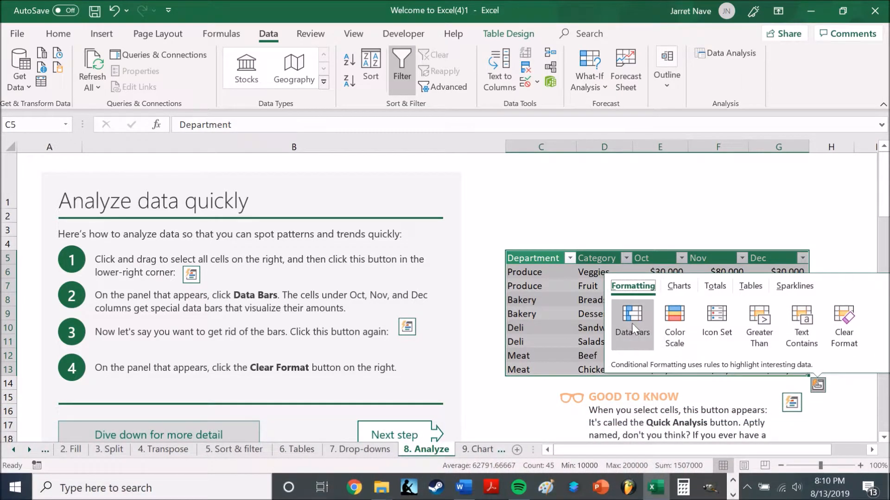
{"action": "left_click", "coordinate": [632, 324]}
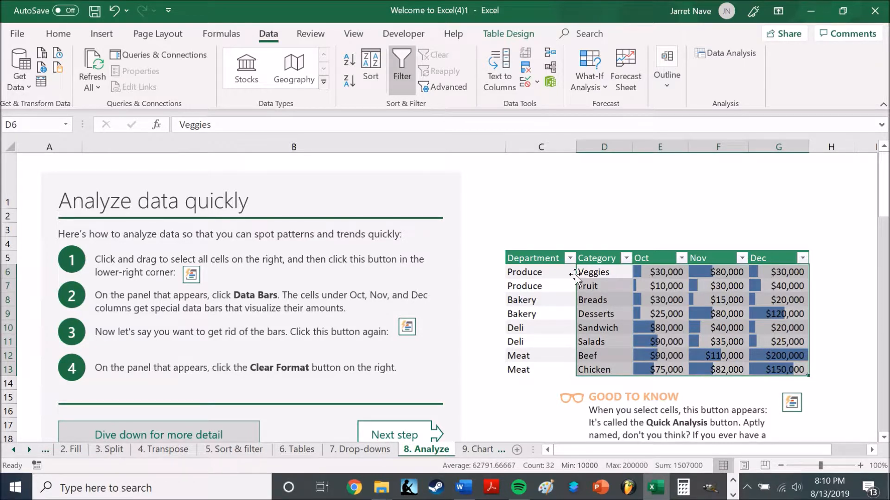
{"action": "left_click", "coordinate": [818, 384]}
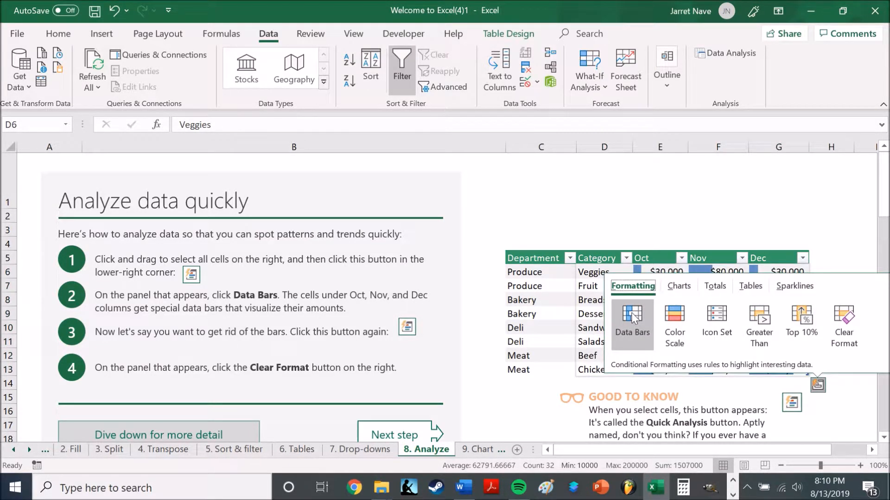
{"action": "left_click", "coordinate": [843, 319]}
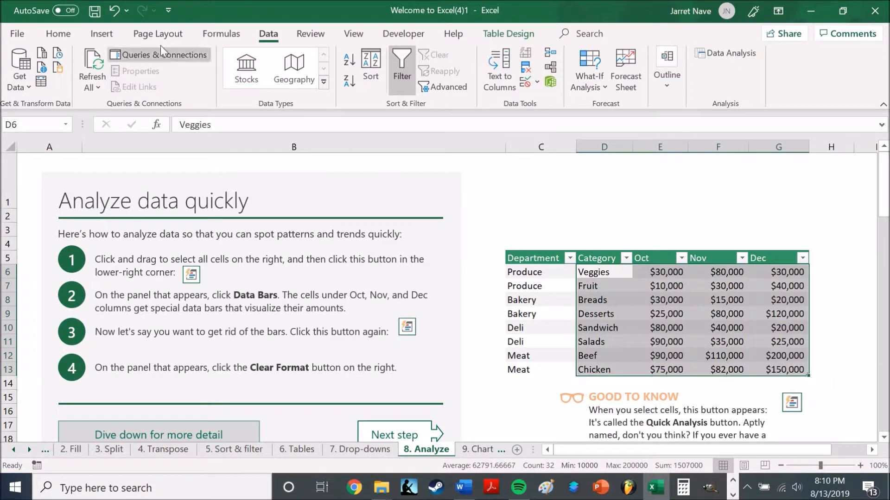
Look through the Conditional Formatting rule types and the Data Bars fill options without applying any.
{"action": "left_click", "coordinate": [73, 32]}
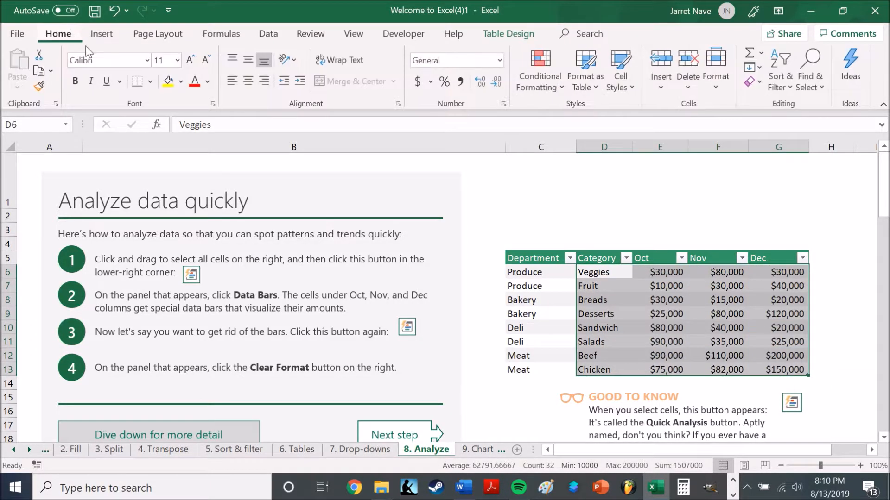
{"action": "left_click", "coordinate": [724, 87]}
{"action": "left_click", "coordinate": [721, 84]}
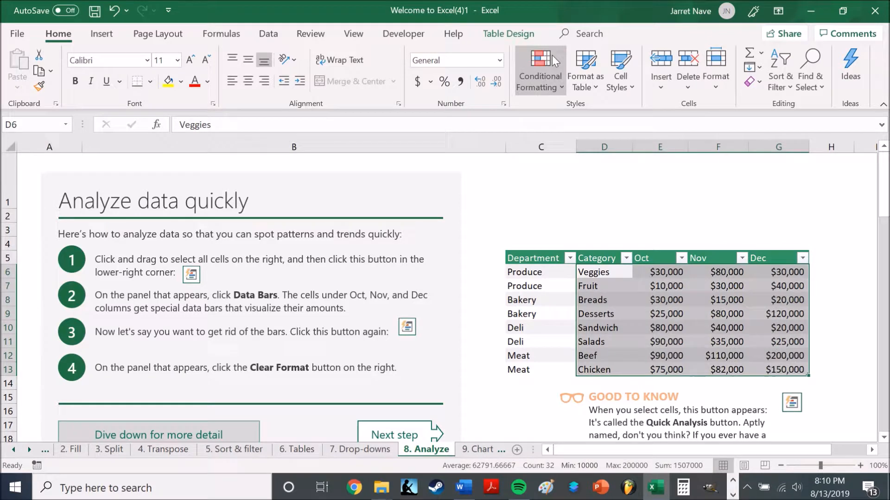
{"action": "left_click", "coordinate": [590, 76]}
{"action": "left_click", "coordinate": [590, 77]}
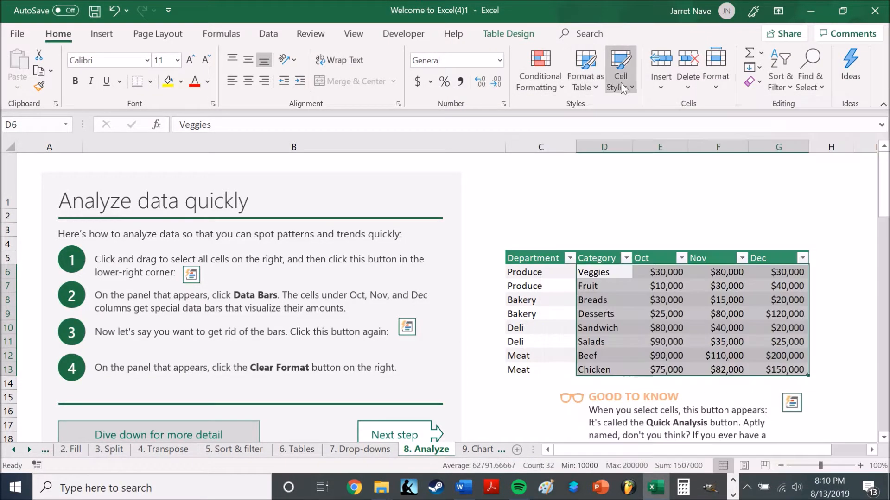
{"action": "left_click", "coordinate": [541, 75]}
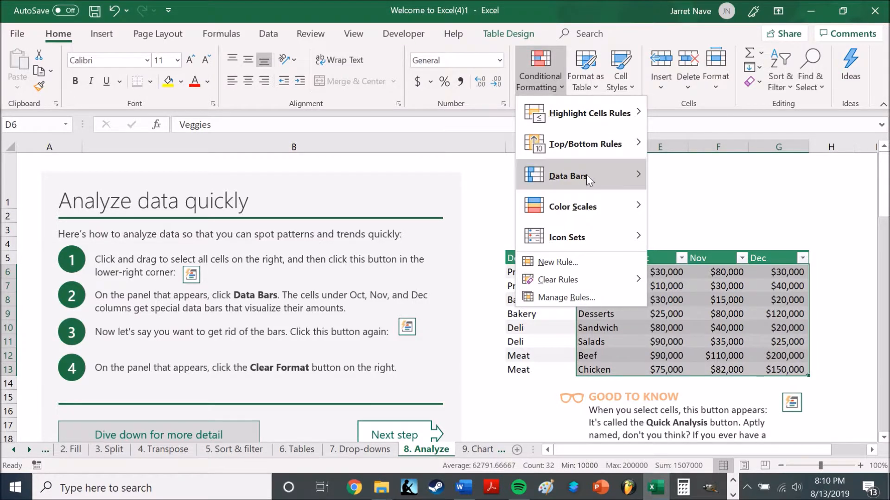
{"action": "mouse_move", "coordinate": [586, 174]}
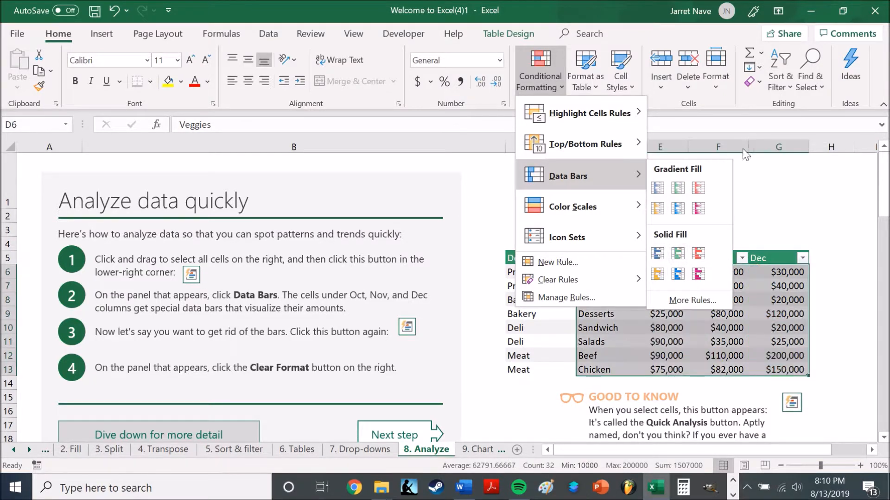
{"action": "left_click", "coordinate": [770, 162]}
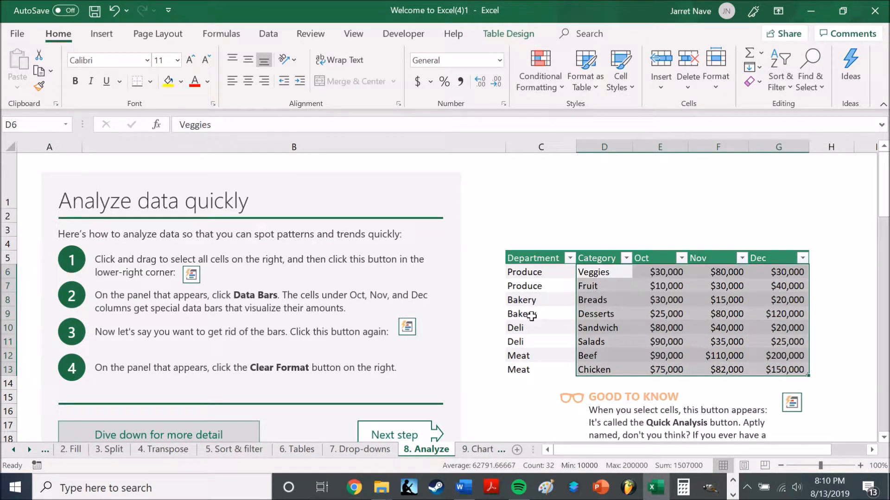
On the 9. Charts sheet, insert the recommended Clustered Column chart of conference attendance and move it clear of the instructions, over columns C to E.
{"action": "left_click", "coordinate": [407, 436]}
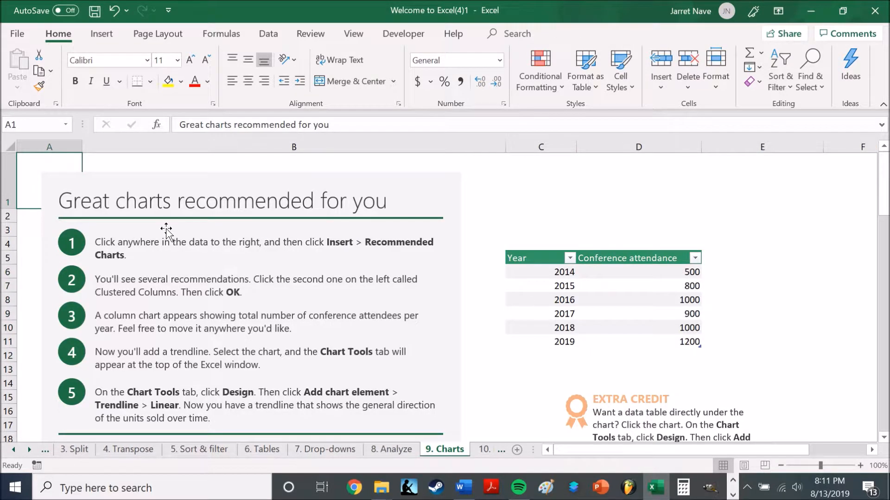
{"action": "left_click", "coordinate": [533, 260]}
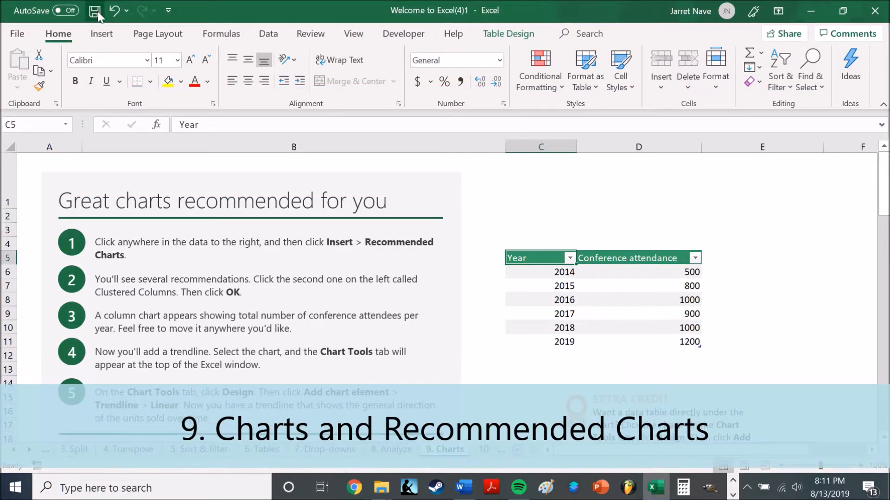
{"action": "left_click", "coordinate": [103, 34]}
{"action": "left_click", "coordinate": [332, 79]}
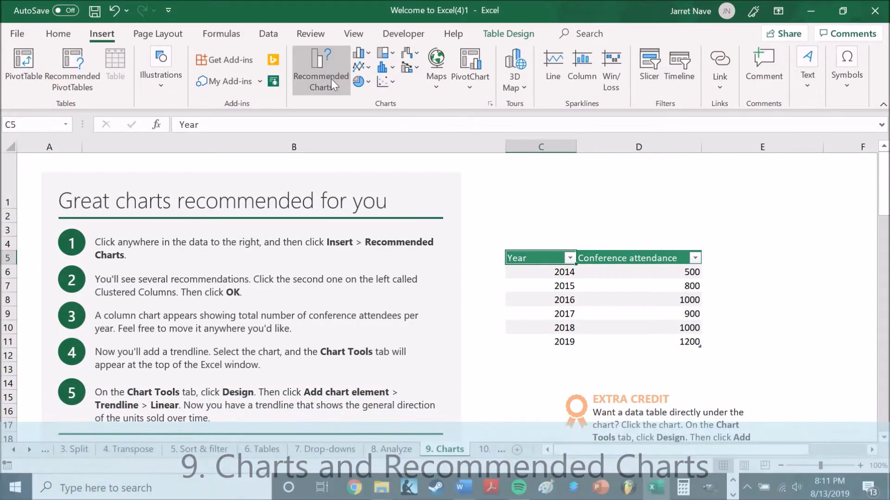
{"action": "left_click", "coordinate": [294, 182]}
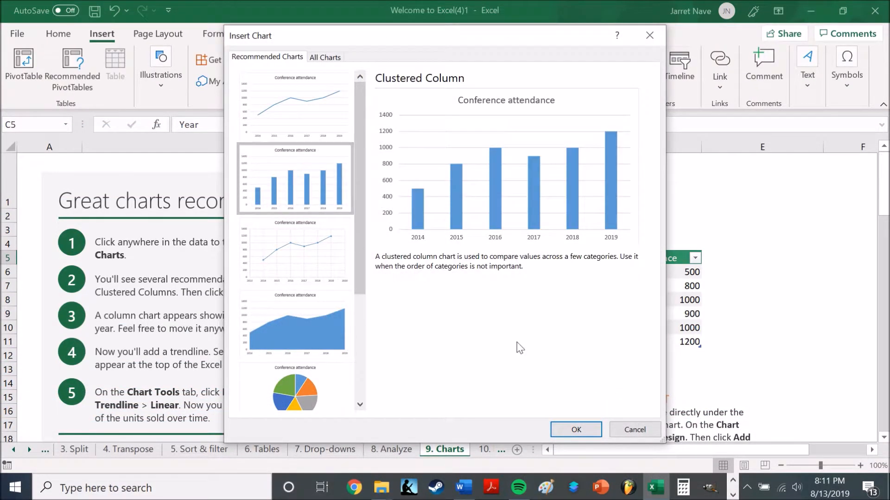
{"action": "left_click", "coordinate": [582, 432]}
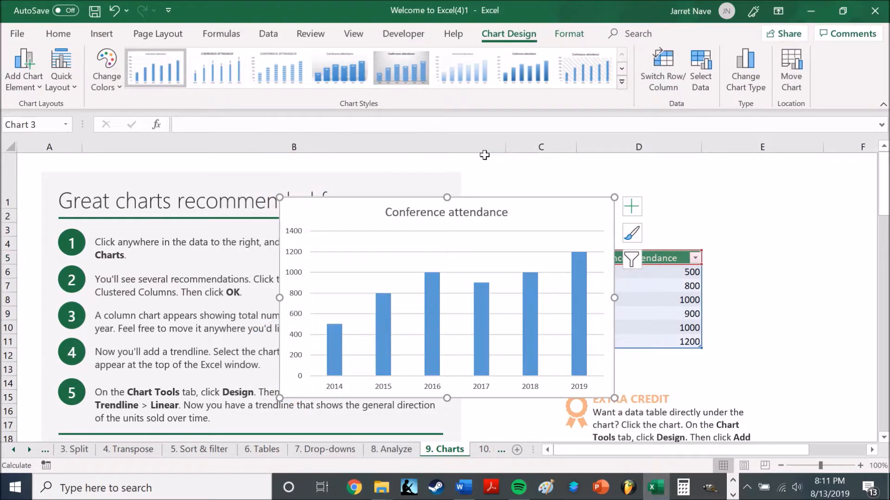
{"action": "left_click_drag", "start_coordinate": [391, 210], "coordinate": [618, 209]}
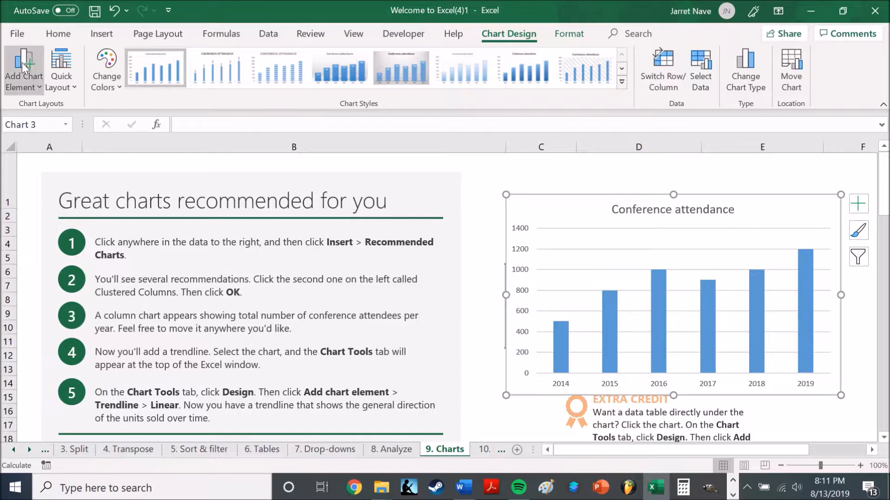
Add a linear trendline to the Conference attendance chart and move the chart clear of the Extra Credit note below it.
{"action": "left_click", "coordinate": [20, 86]}
{"action": "mouse_move", "coordinate": [48, 260]}
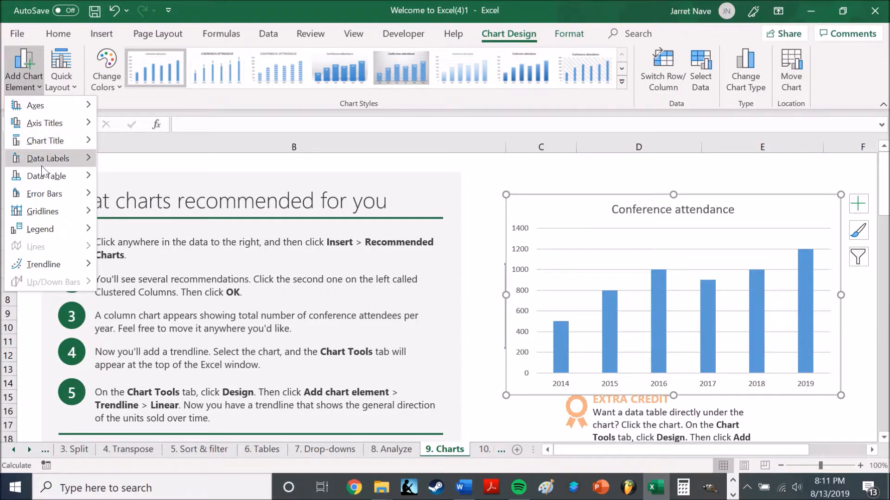
{"action": "mouse_move", "coordinate": [42, 139]}
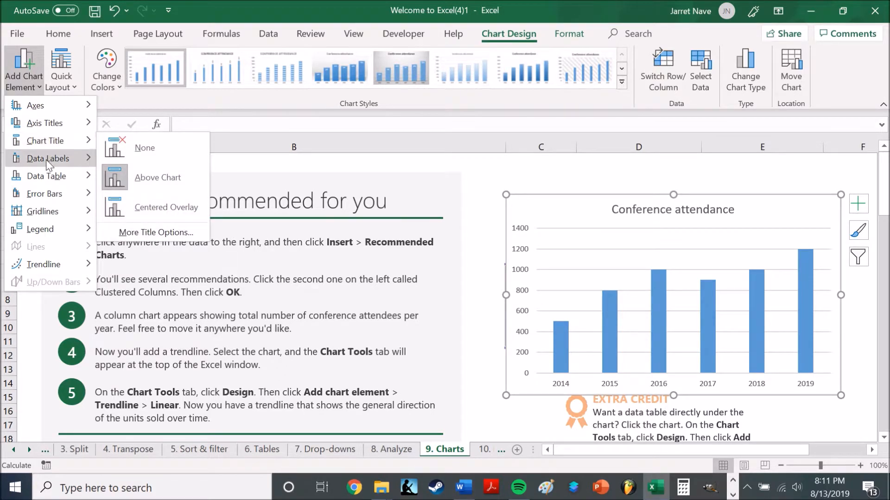
{"action": "mouse_move", "coordinate": [46, 159]}
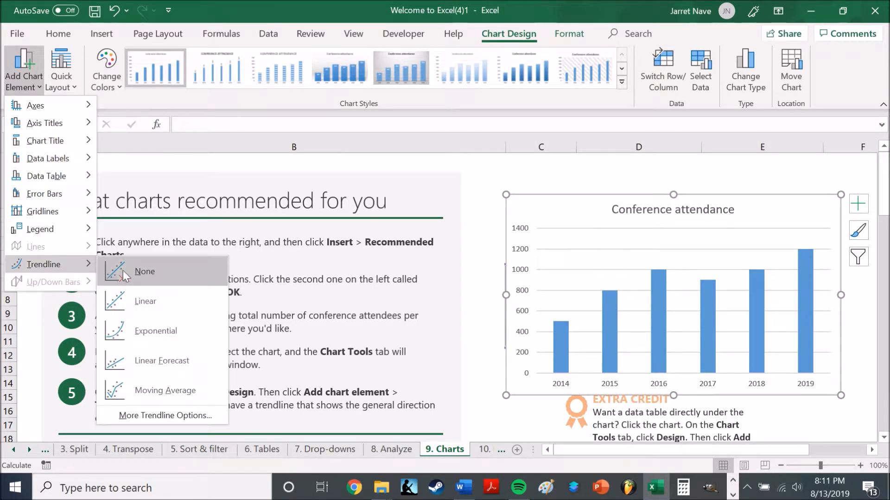
{"action": "left_click", "coordinate": [153, 304]}
{"action": "left_click_drag", "start_coordinate": [756, 213], "coordinate": [723, 202]}
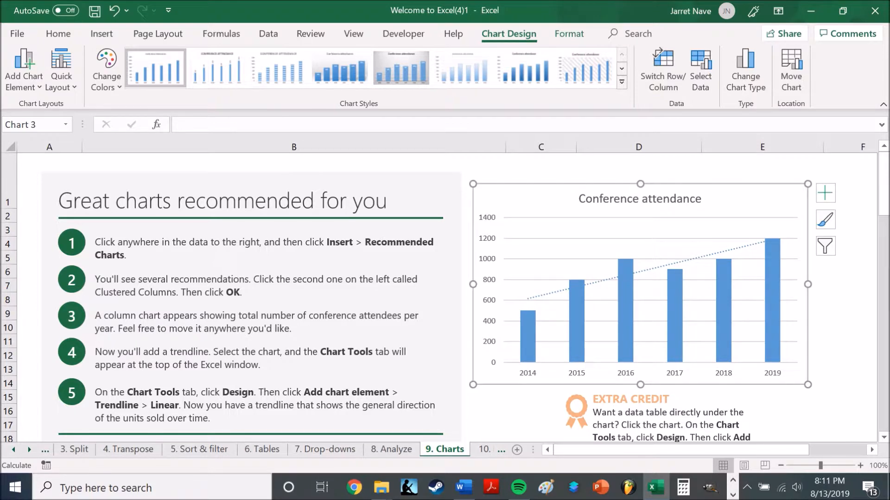
Go to the 10. PivotTables sheet and examine the source sales table in C3:F9 and the PivotTable below it.
{"action": "scroll", "coordinate": [278, 399], "scroll_direction": "down", "scroll_amount": 1}
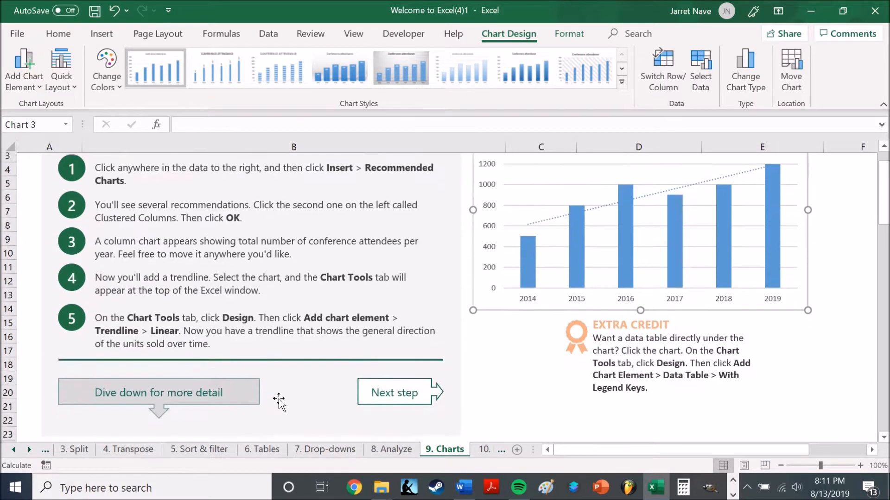
{"action": "left_click", "coordinate": [394, 383]}
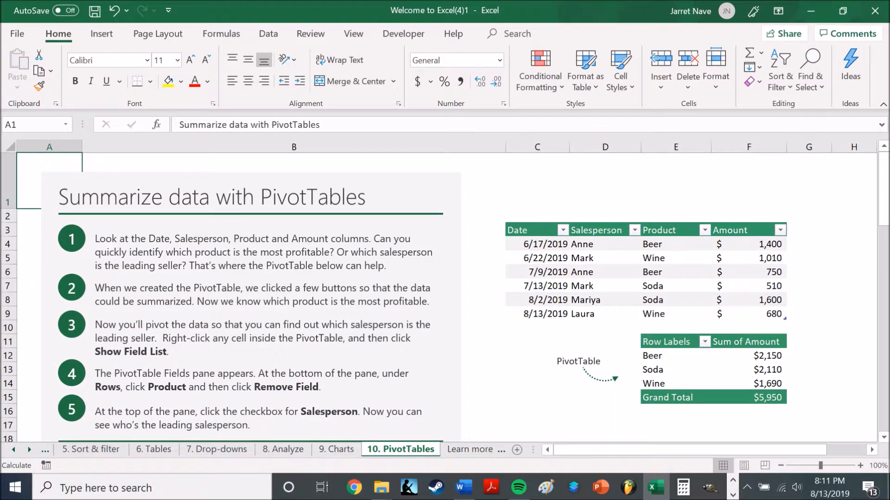
{"action": "left_click_drag", "start_coordinate": [528, 230], "coordinate": [784, 319]}
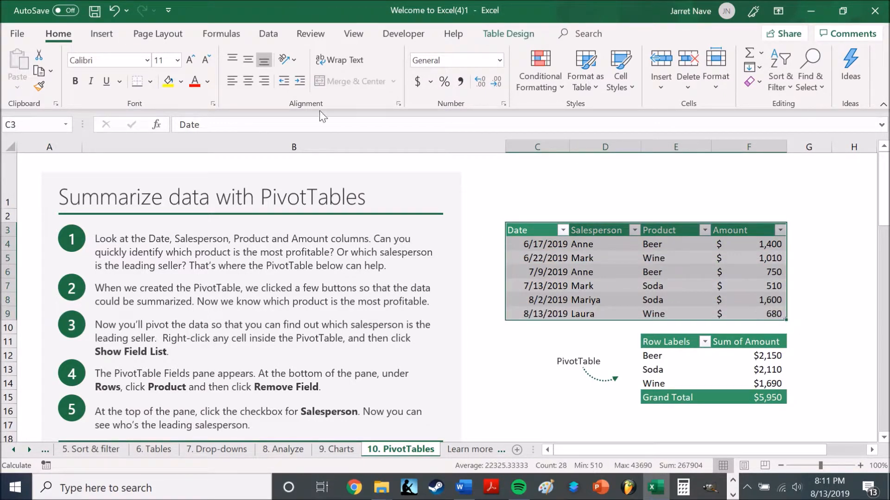
{"action": "left_click", "coordinate": [100, 36]}
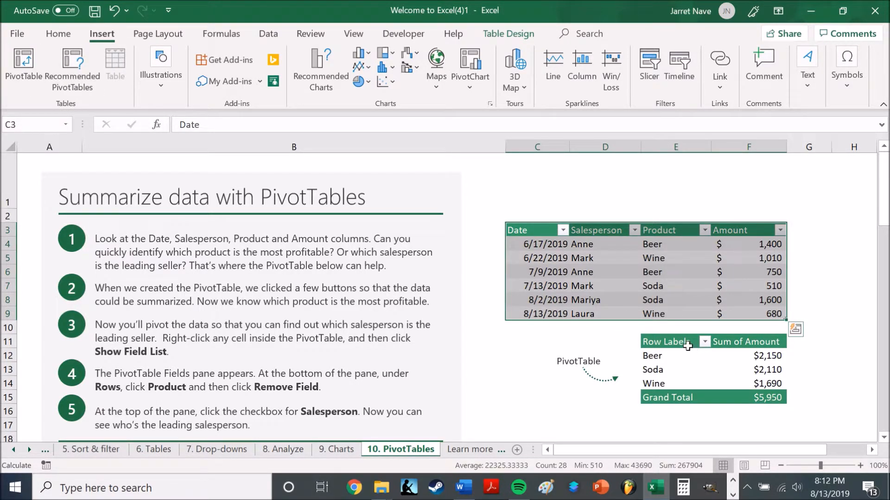
{"action": "left_click_drag", "start_coordinate": [681, 343], "coordinate": [756, 387]}
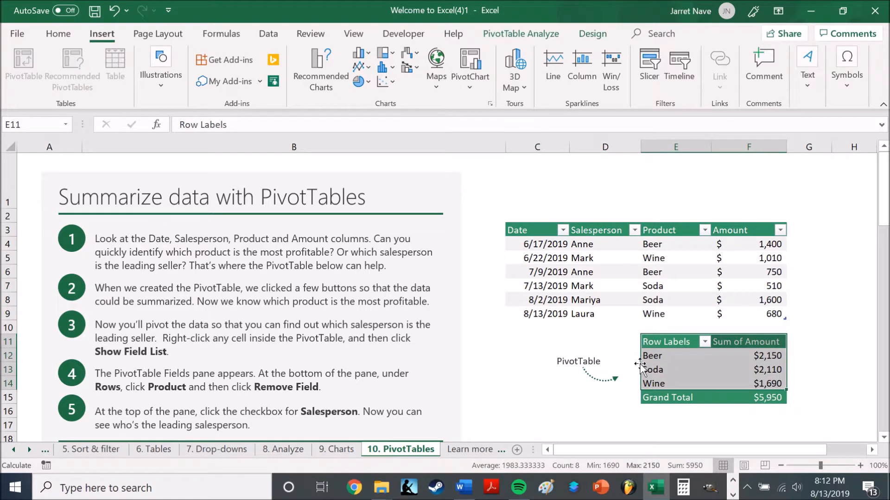
{"action": "left_click", "coordinate": [679, 360]}
{"action": "left_click", "coordinate": [735, 370]}
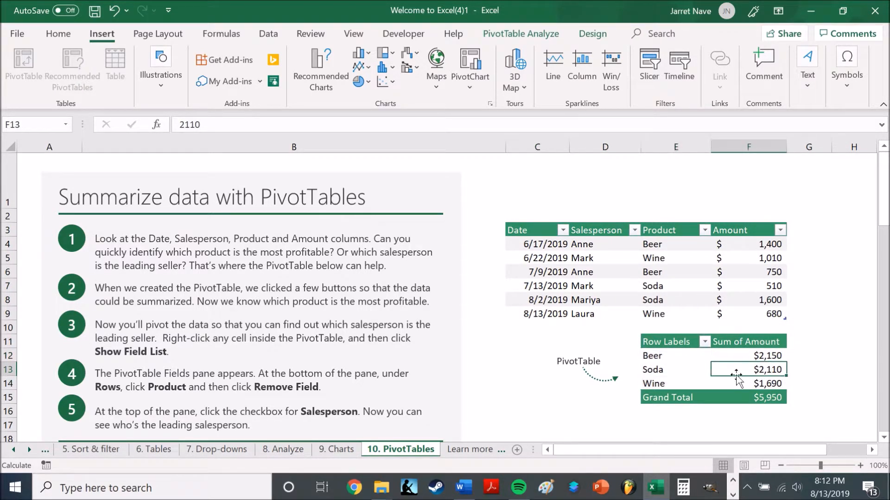
Show the PivotTable's field list, add Salesperson to the rows, remove Product, and close the field list.
{"action": "right_click", "coordinate": [680, 370]}
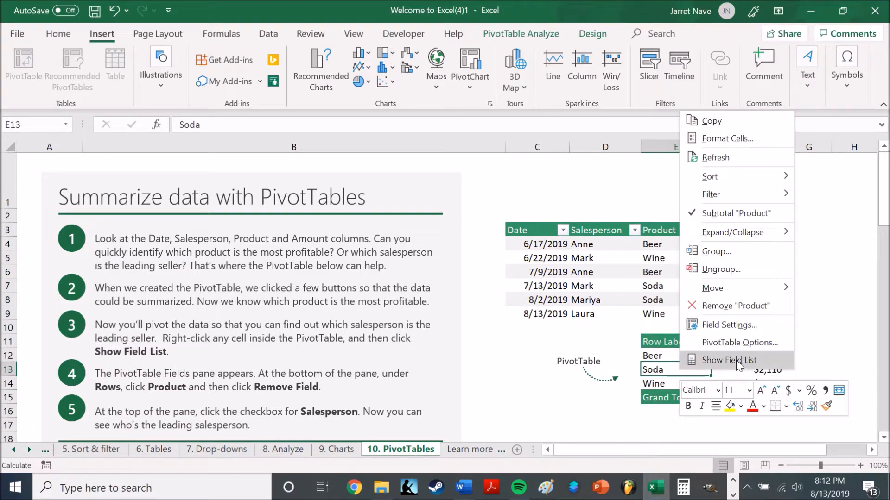
{"action": "left_click", "coordinate": [735, 360]}
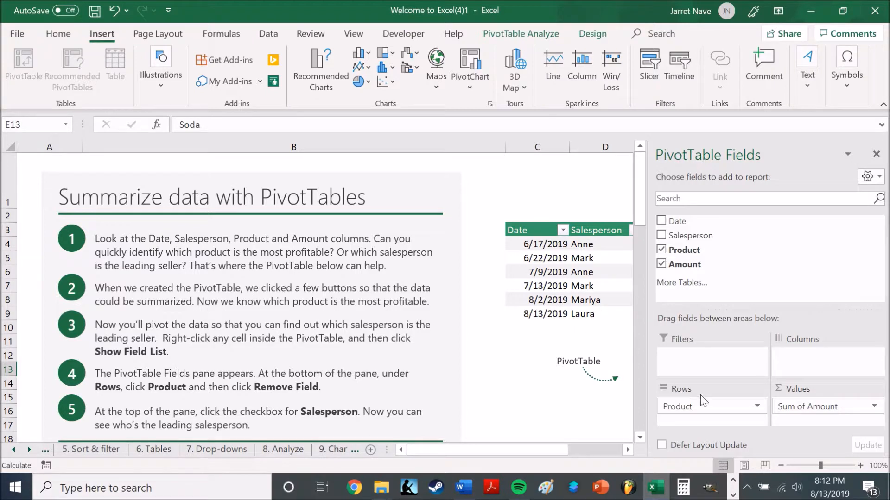
{"action": "left_click", "coordinate": [661, 236]}
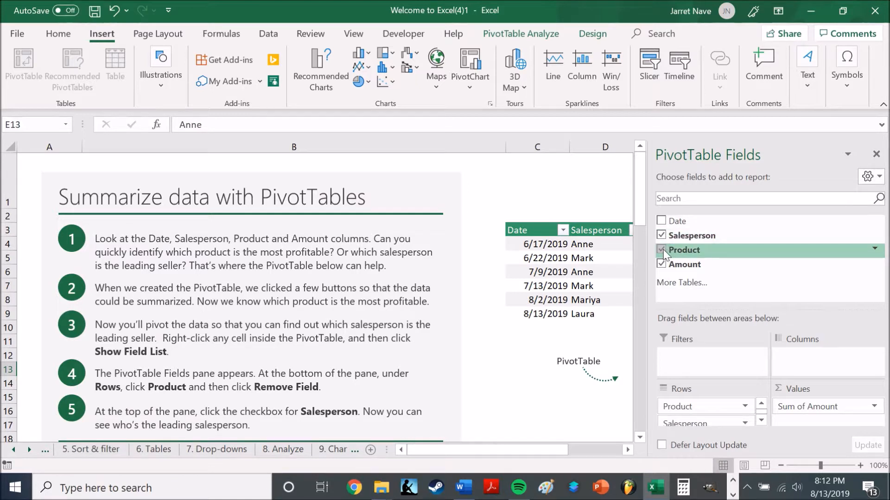
{"action": "left_click", "coordinate": [661, 250]}
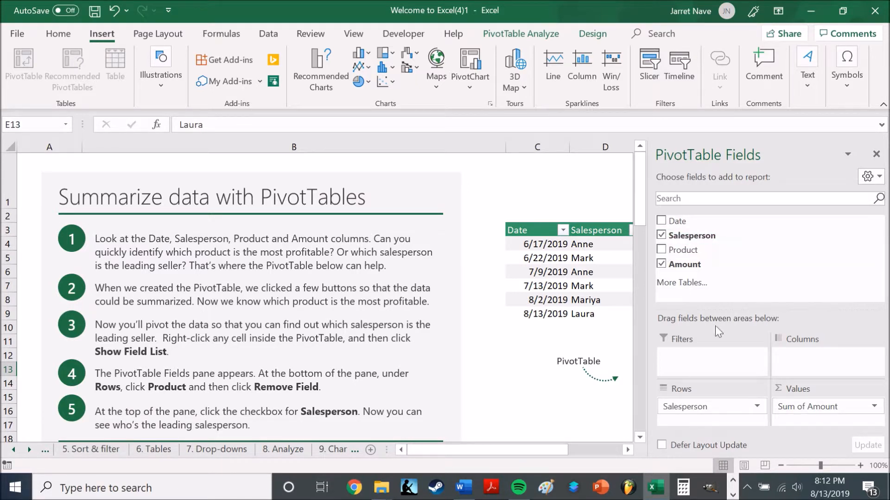
{"action": "left_click", "coordinate": [875, 155]}
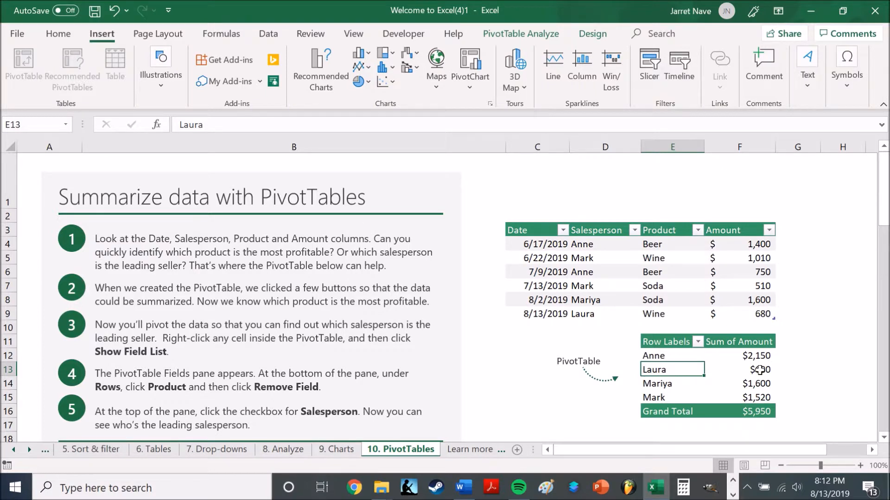
Compare the PivotTable's amounts per salesperson with the rows of the source table.
{"action": "left_click", "coordinate": [680, 356]}
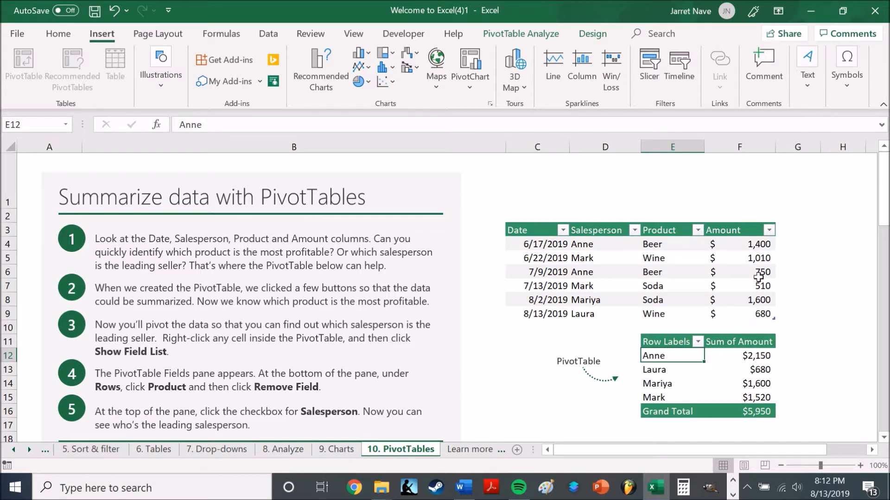
{"action": "left_click_drag", "start_coordinate": [753, 244], "coordinate": [680, 312]}
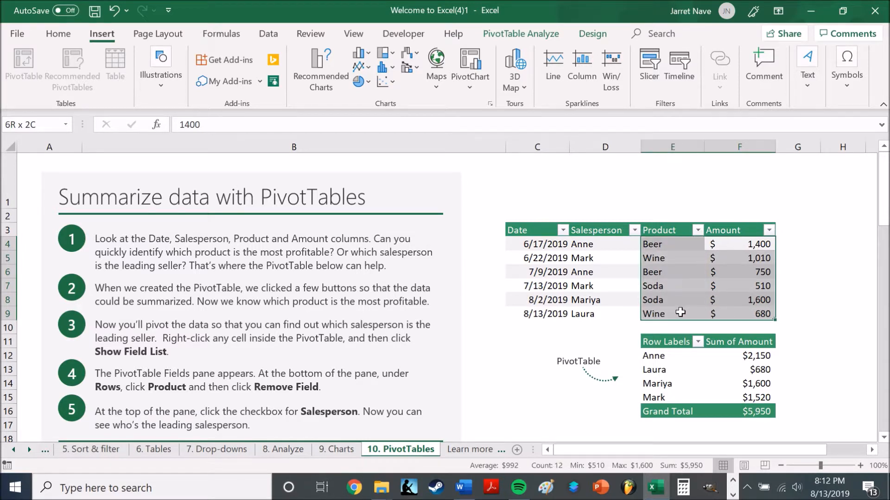
{"action": "left_click_drag", "start_coordinate": [679, 312], "coordinate": [665, 259]}
{"action": "left_click_drag", "start_coordinate": [548, 298], "coordinate": [541, 313]}
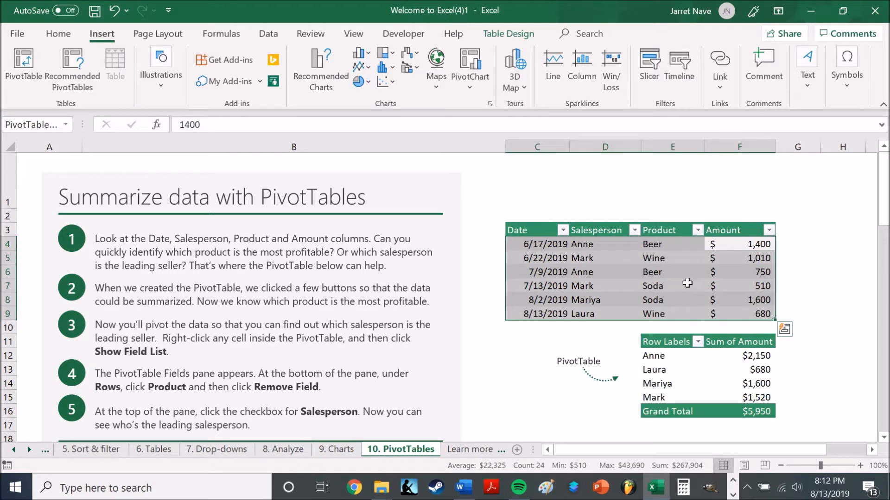
{"action": "left_click", "coordinate": [707, 274]}
Continue to the Learn more sheet and read through its Tell Me help, learning resources and feedback sections.
{"action": "scroll", "coordinate": [417, 352], "scroll_direction": "down", "scroll_amount": 2}
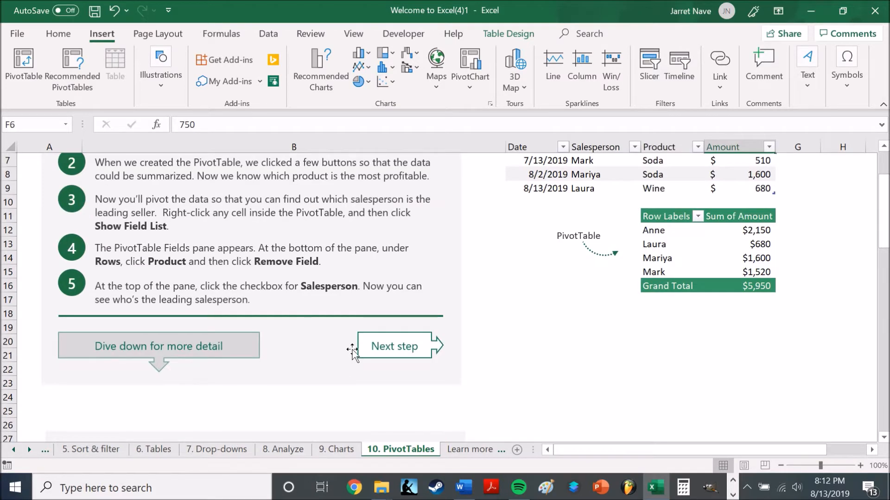
{"action": "left_click", "coordinate": [410, 352]}
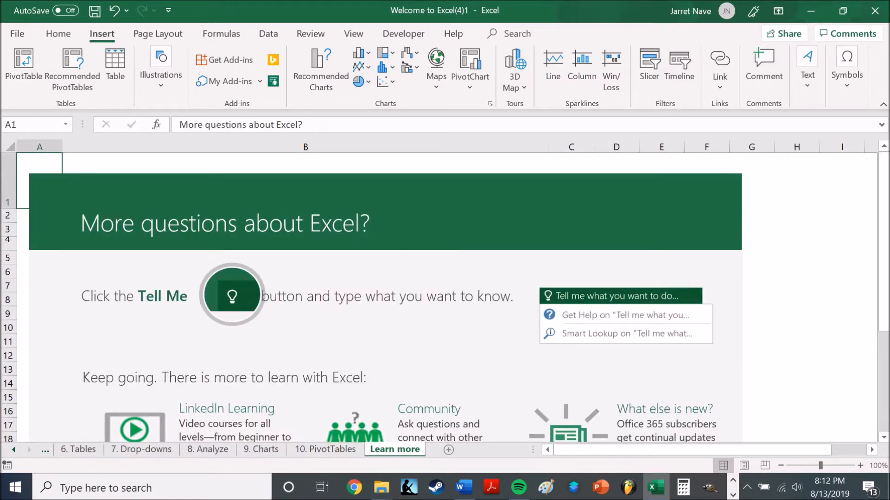
{"action": "scroll", "coordinate": [445, 297], "scroll_direction": "down", "scroll_amount": 1}
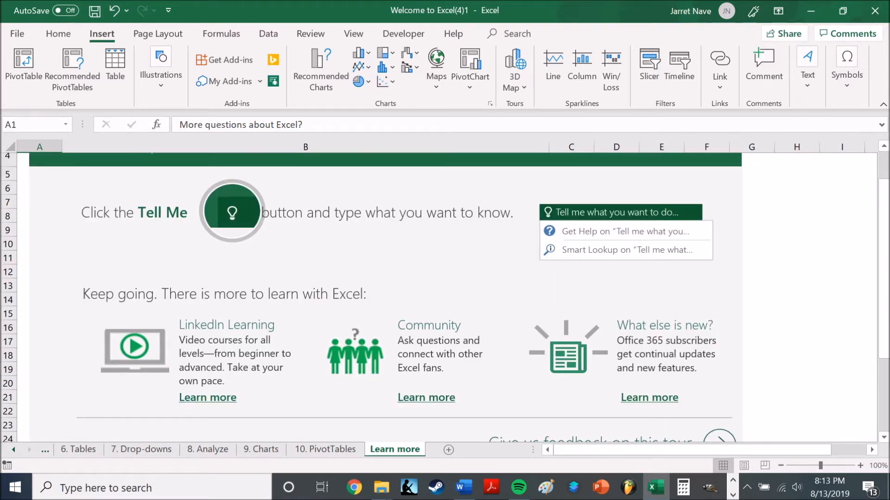
{"action": "scroll", "coordinate": [445, 296], "scroll_direction": "down", "scroll_amount": 1}
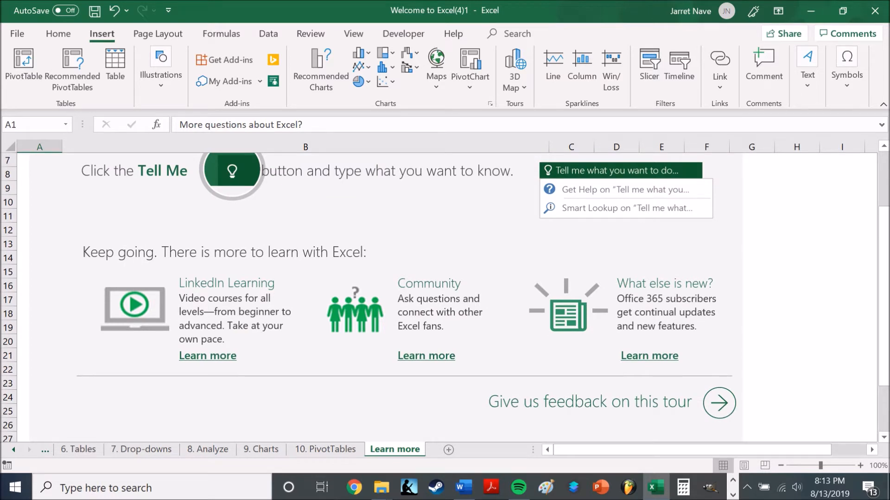
{"action": "scroll", "coordinate": [244, 271], "scroll_direction": "down", "scroll_amount": 1}
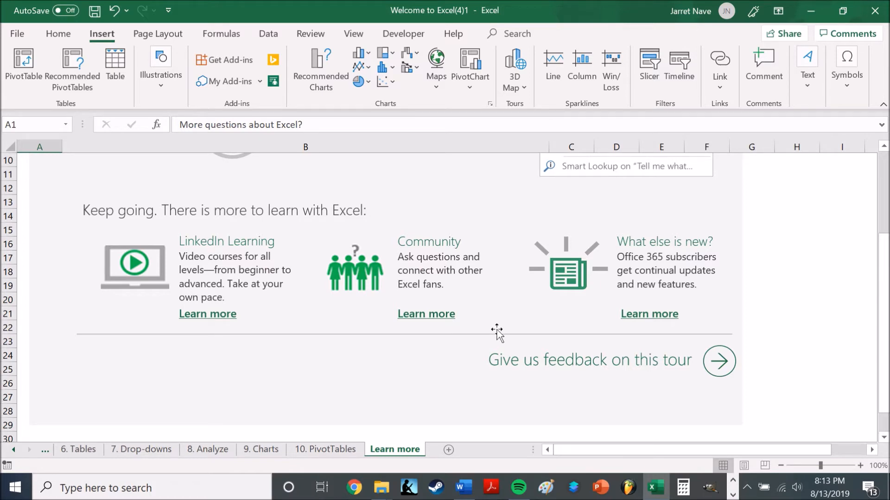
{"action": "scroll", "coordinate": [495, 332], "scroll_direction": "up", "scroll_amount": 2}
{"action": "scroll", "coordinate": [333, 278], "scroll_direction": "up", "scroll_amount": 1}
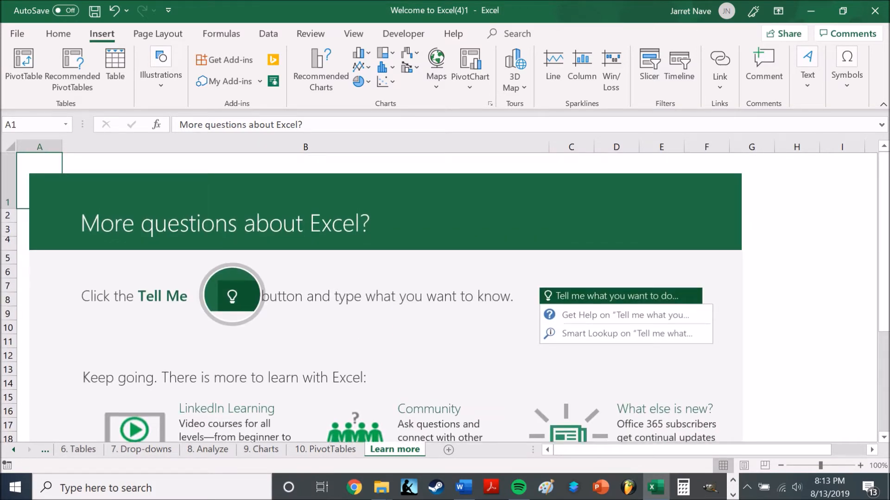
{"action": "scroll", "coordinate": [745, 332], "scroll_direction": "down", "scroll_amount": 2}
{"action": "scroll", "coordinate": [749, 341], "scroll_direction": "down", "scroll_amount": 2}
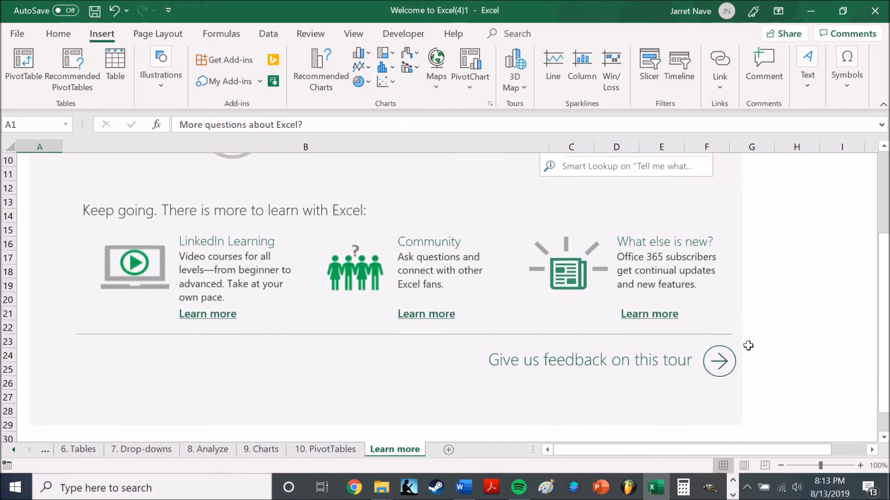
{"action": "scroll", "coordinate": [526, 377], "scroll_direction": "up", "scroll_amount": 1}
{"action": "scroll", "coordinate": [444, 297], "scroll_direction": "up", "scroll_amount": 3}
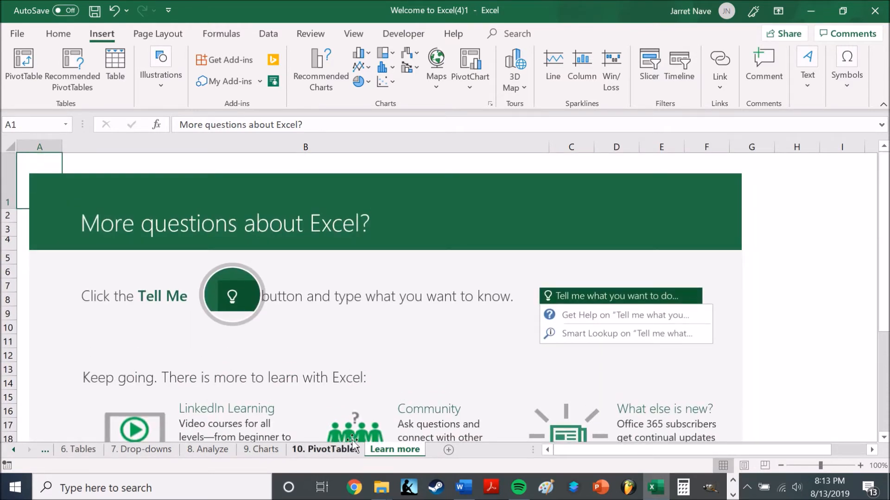
Return to the 1. Add sheet and look through its SUM and SUMIF explanations down to the web links.
{"action": "left_click", "coordinate": [11, 452]}
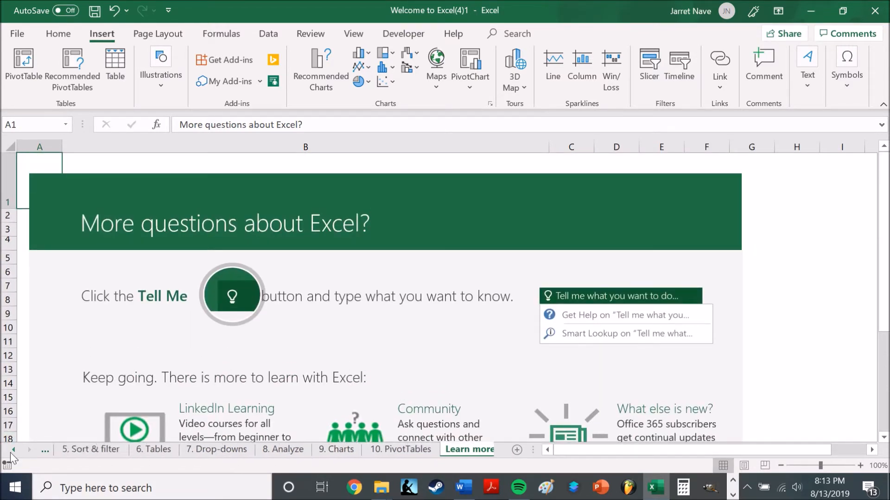
{"action": "left_click", "coordinate": [10, 452]}
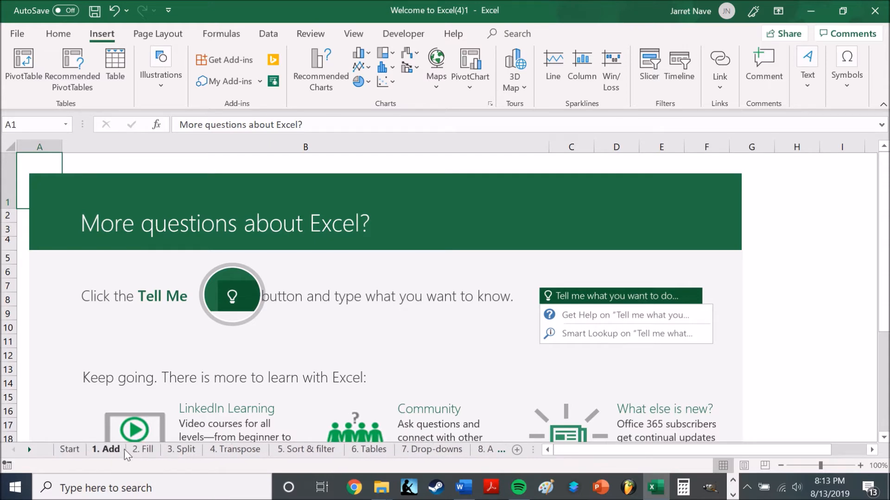
{"action": "left_click", "coordinate": [104, 449]}
{"action": "scroll", "coordinate": [433, 203], "scroll_direction": "down", "scroll_amount": 13}
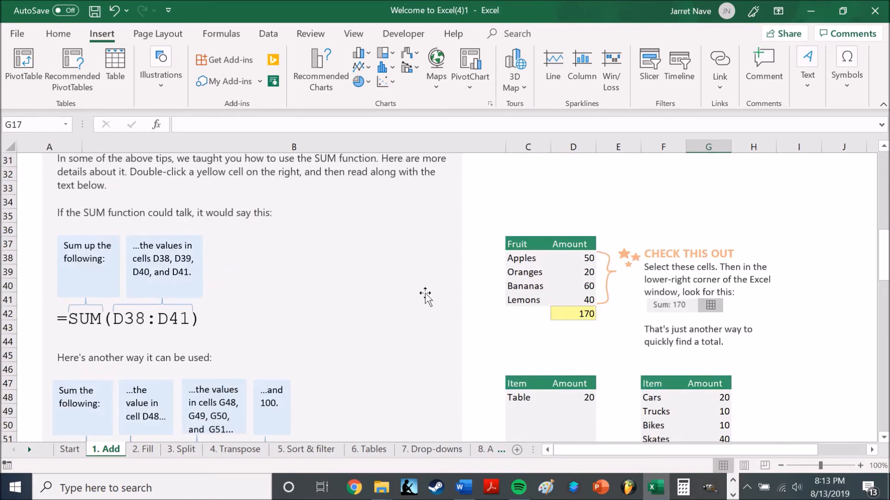
{"action": "scroll", "coordinate": [438, 297], "scroll_direction": "down", "scroll_amount": 2}
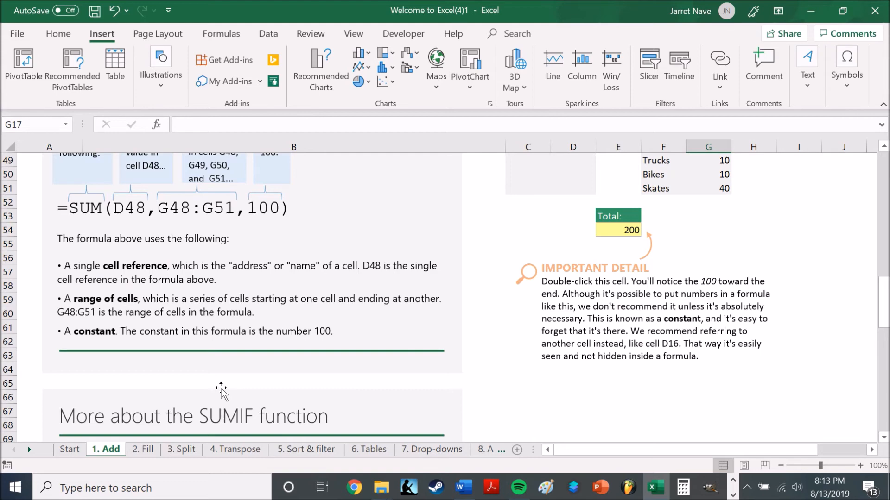
{"action": "scroll", "coordinate": [176, 357], "scroll_direction": "down", "scroll_amount": 6}
{"action": "scroll", "coordinate": [196, 369], "scroll_direction": "down", "scroll_amount": 6}
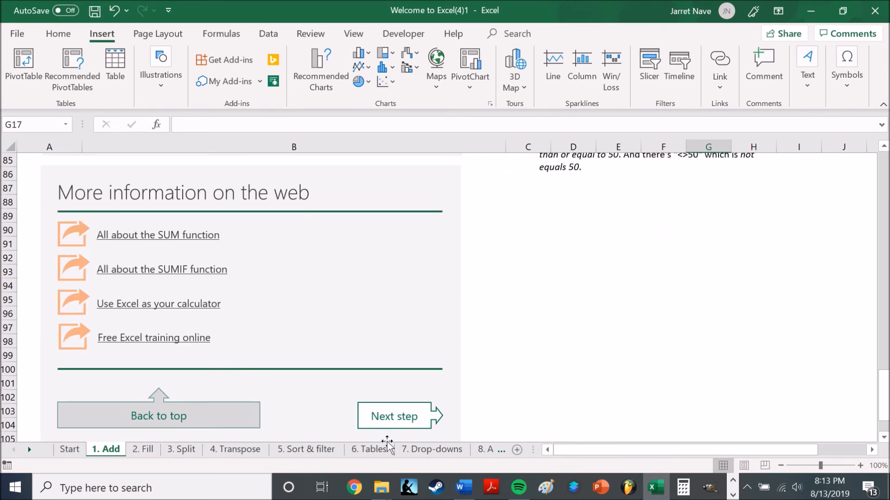